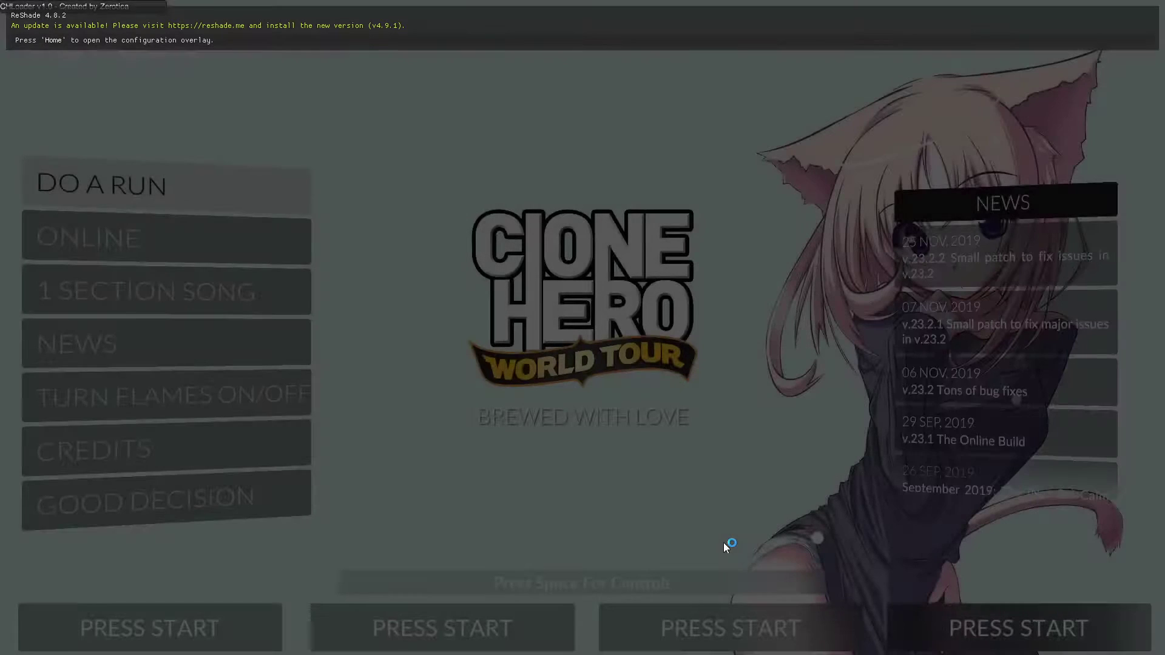
Step: Join the game and go to the Menu Backgrounds option under Settings > Video
key("Return")
key("Up")
key("Up")
key("Up")
key("Return")
key("Down")
key("Down")
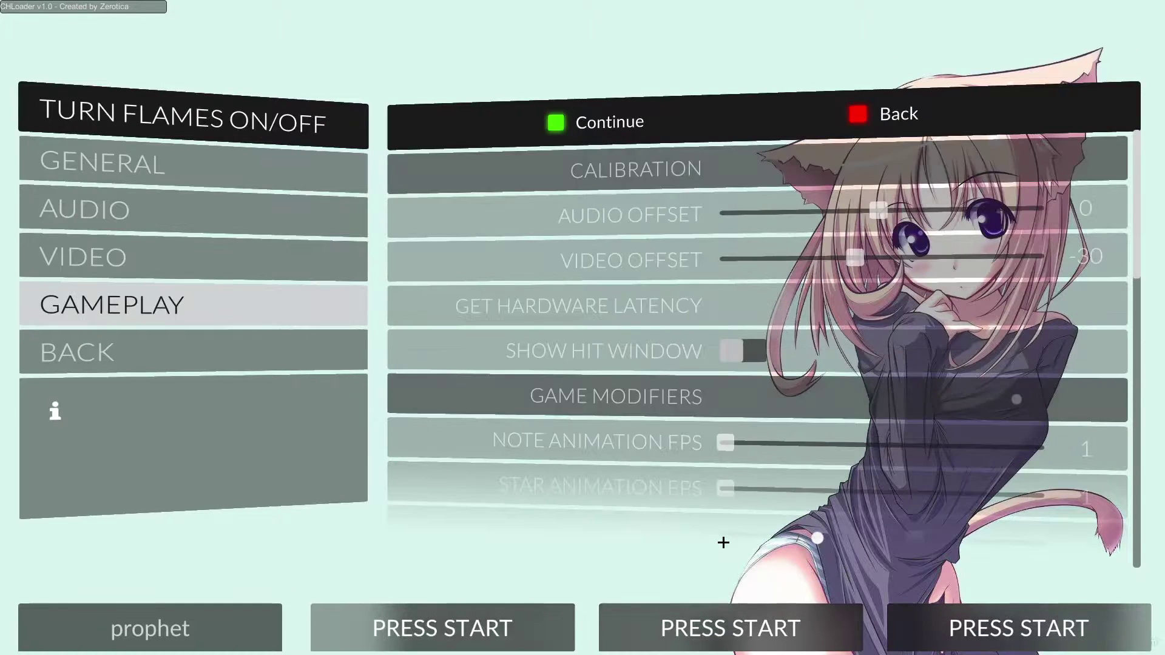
key("Up")
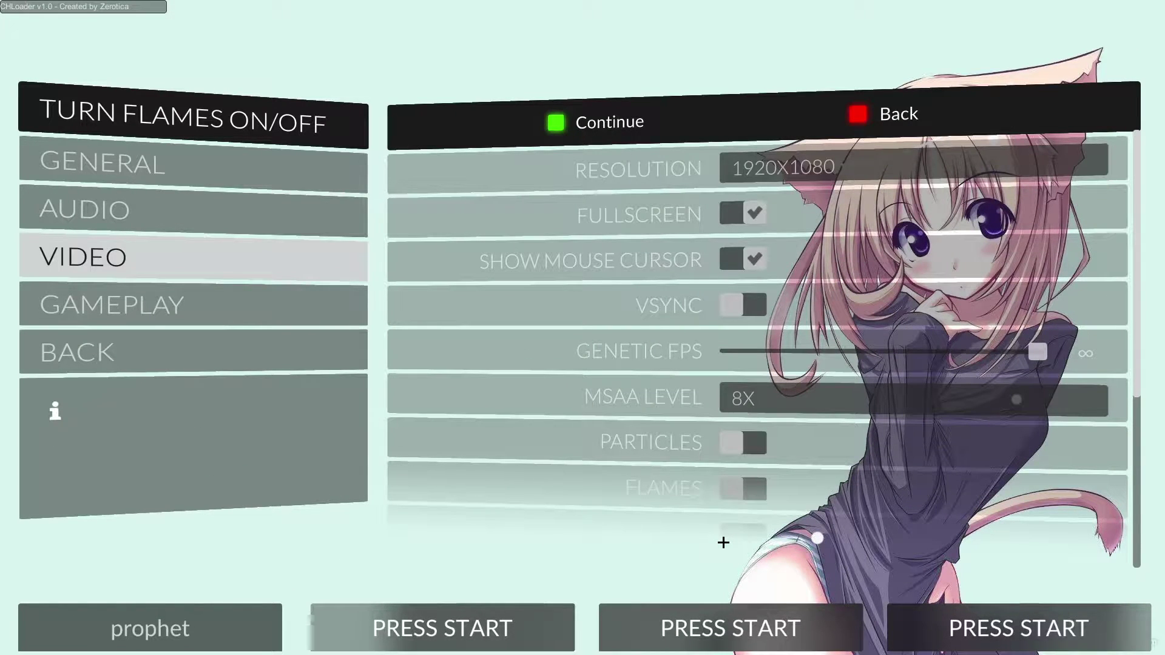
key("Right")
key("Down")
key("Down")
key("Down")
key("Down")
key("Down")
key("Down")
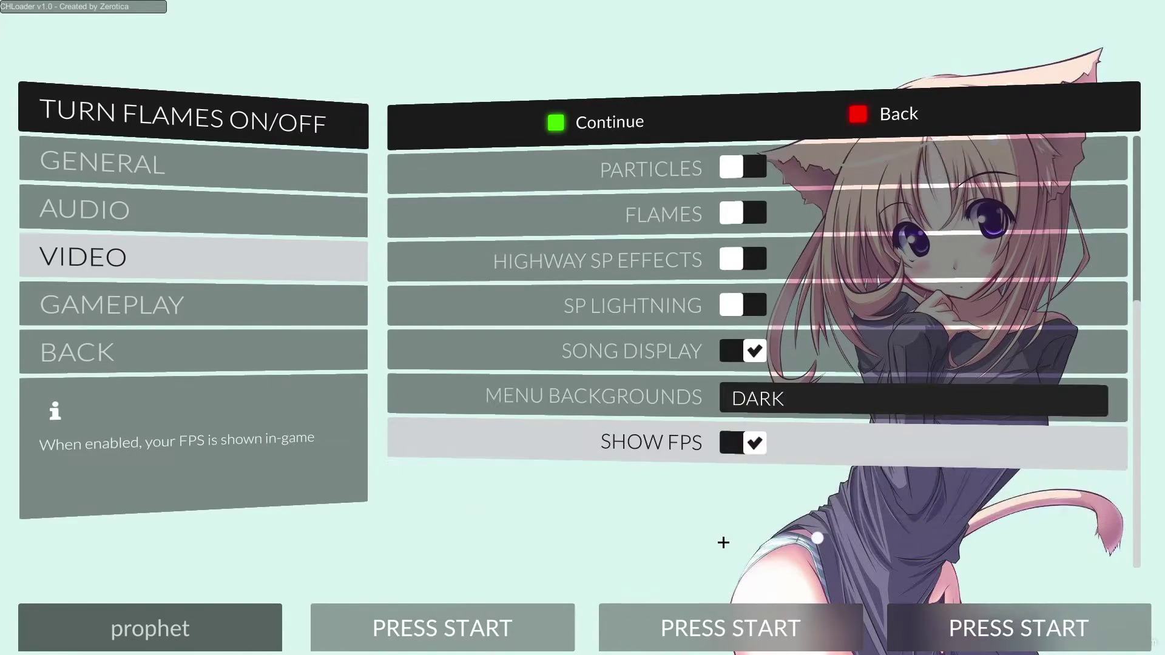
key("Up")
Step: Cycle backgrounds through Alien, Light, Autumn, Static and Classic, then leave Dark and exit
key("Right")
key("Right")
key("Right")
key("Left")
key("Left")
key("Left")
key("Left")
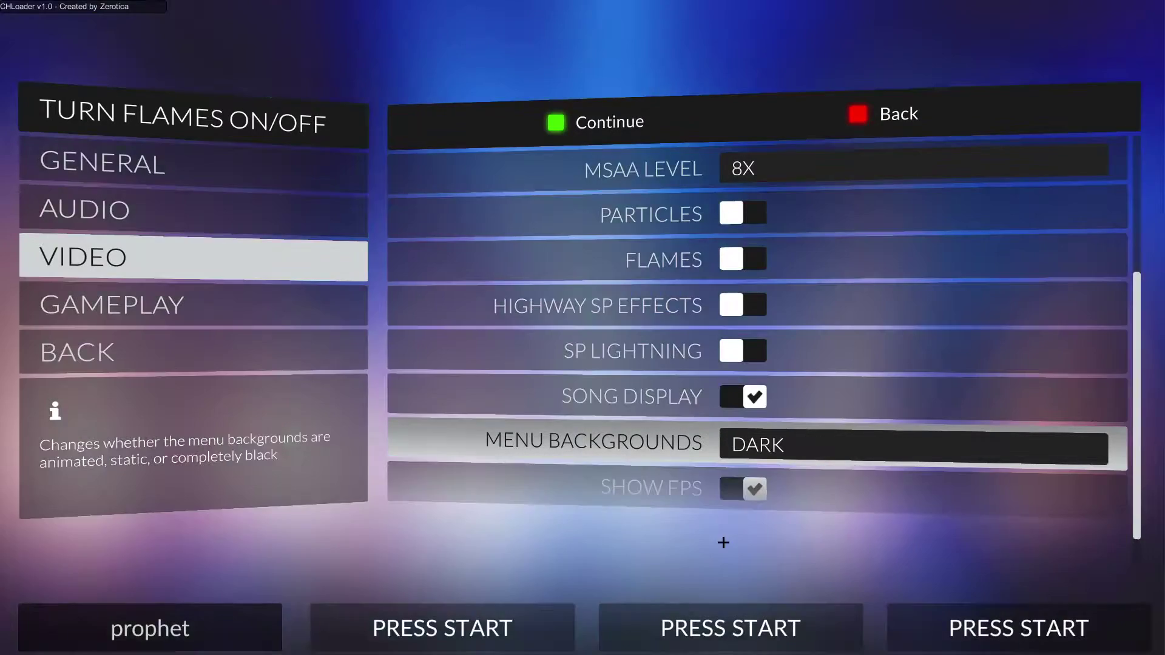
key("Right")
key("Right")
key("Right")
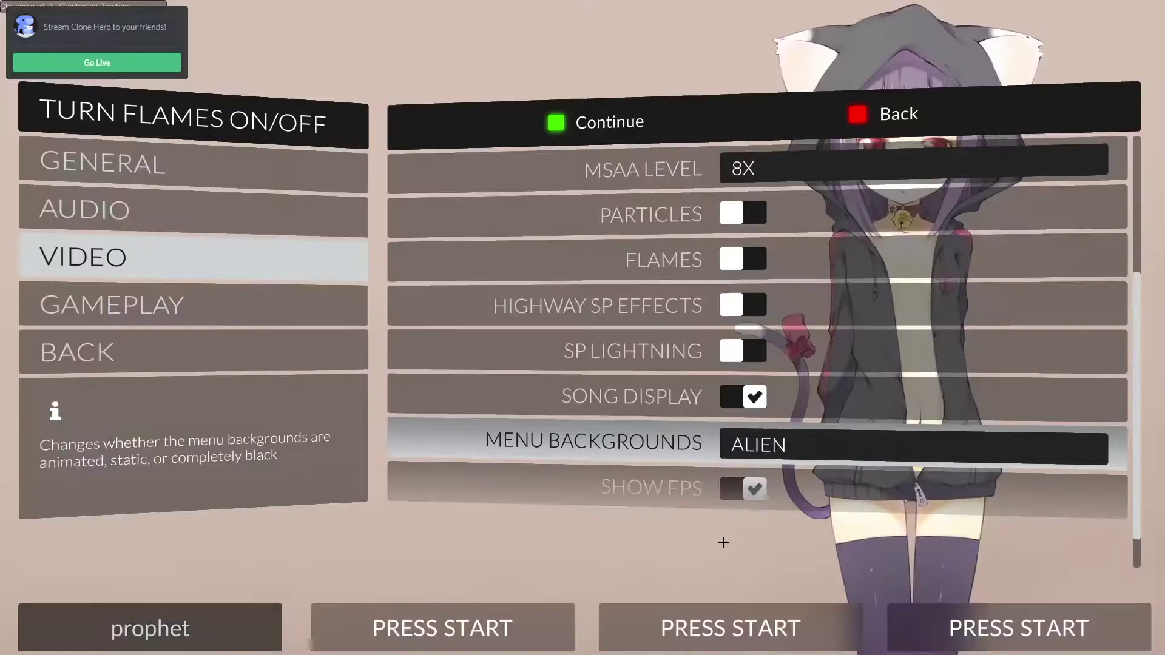
key("Right")
key("Left")
key("Left")
key("Left")
key("Right")
key("Left")
key("Left")
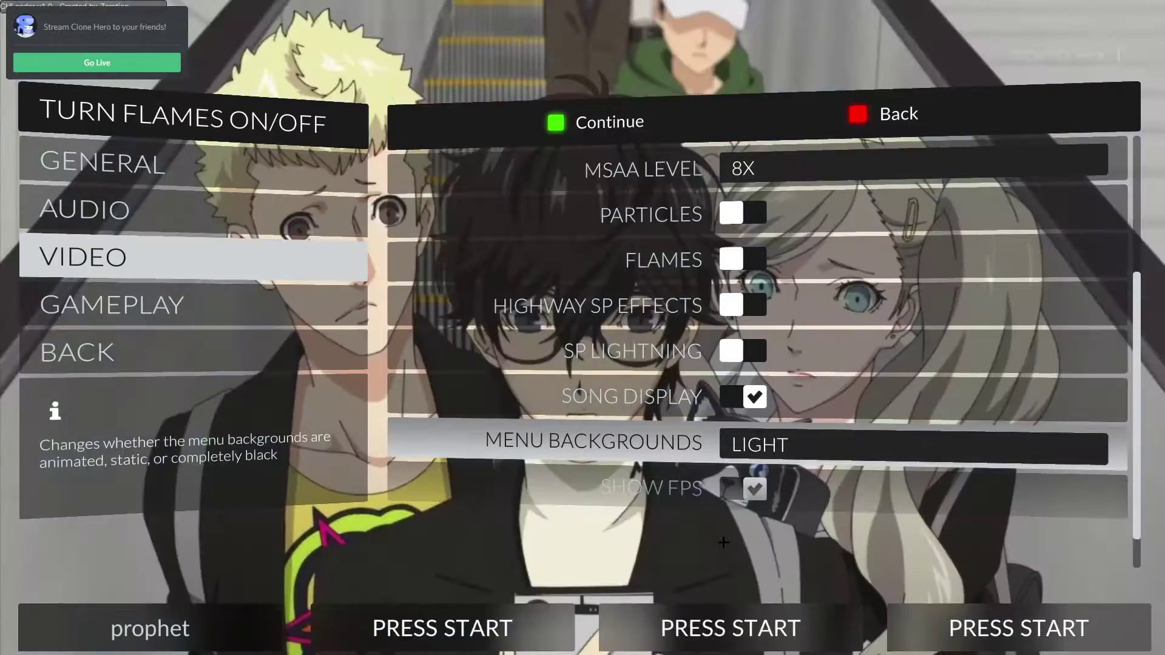
key("Right")
key("Right")
key("Right")
key("Left")
key("Left")
key("Left")
key("Left")
key("Left")
key("Left")
key("Right")
key("Right")
key("Right")
key("Left")
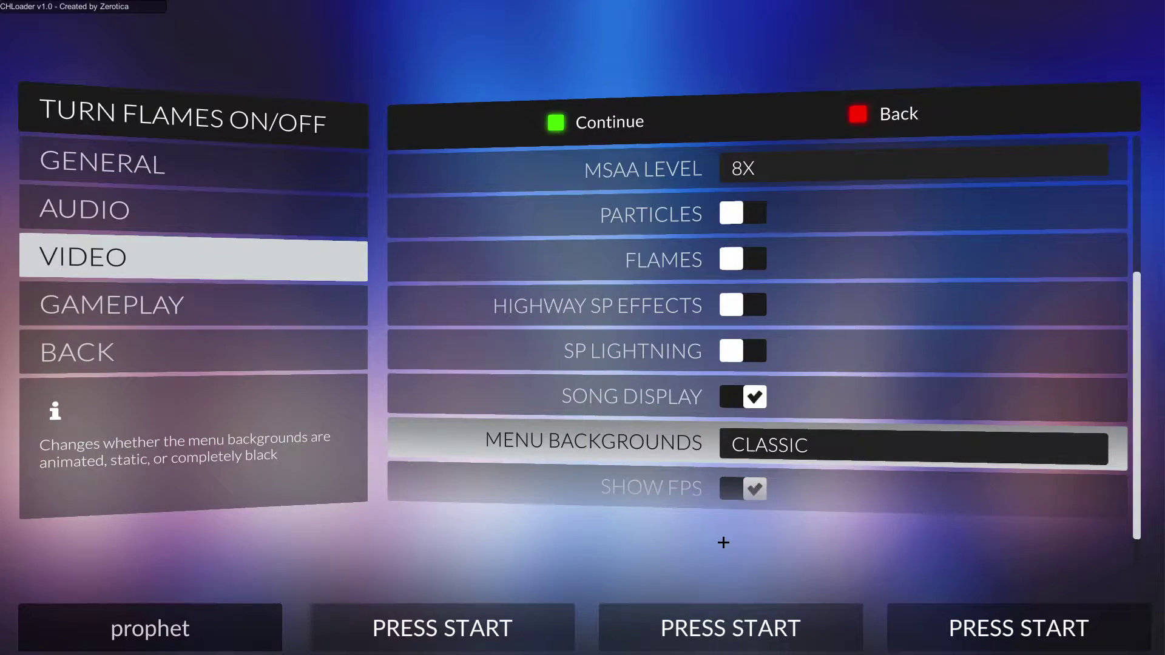
key("Right")
key("Left")
key("Right")
key("Right")
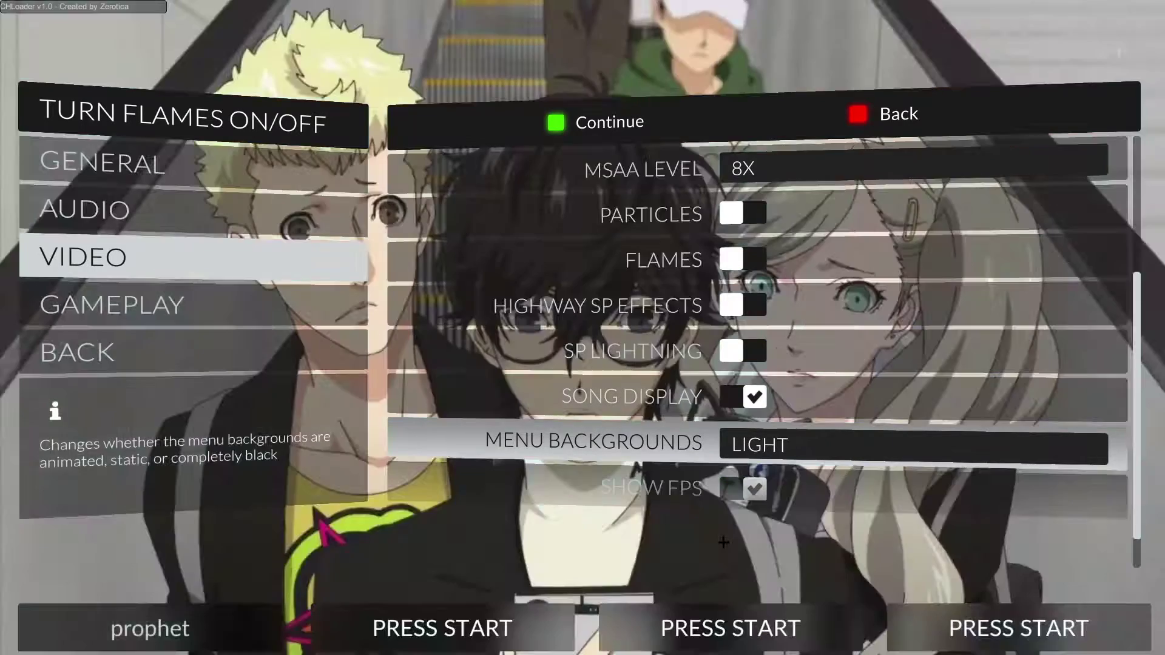
key("Right")
key("Right")
key("Left")
key("Left")
key("Right")
key("Right")
key("Left")
key("Left")
key("Right")
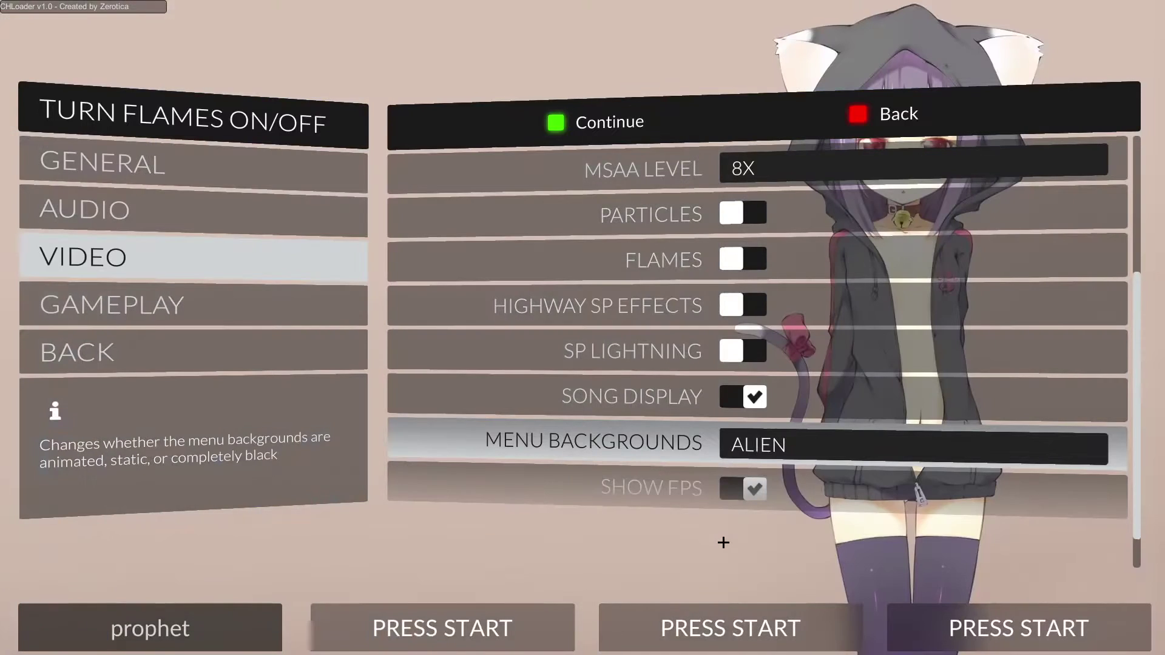
key("Left")
key("Left")
key("Left")
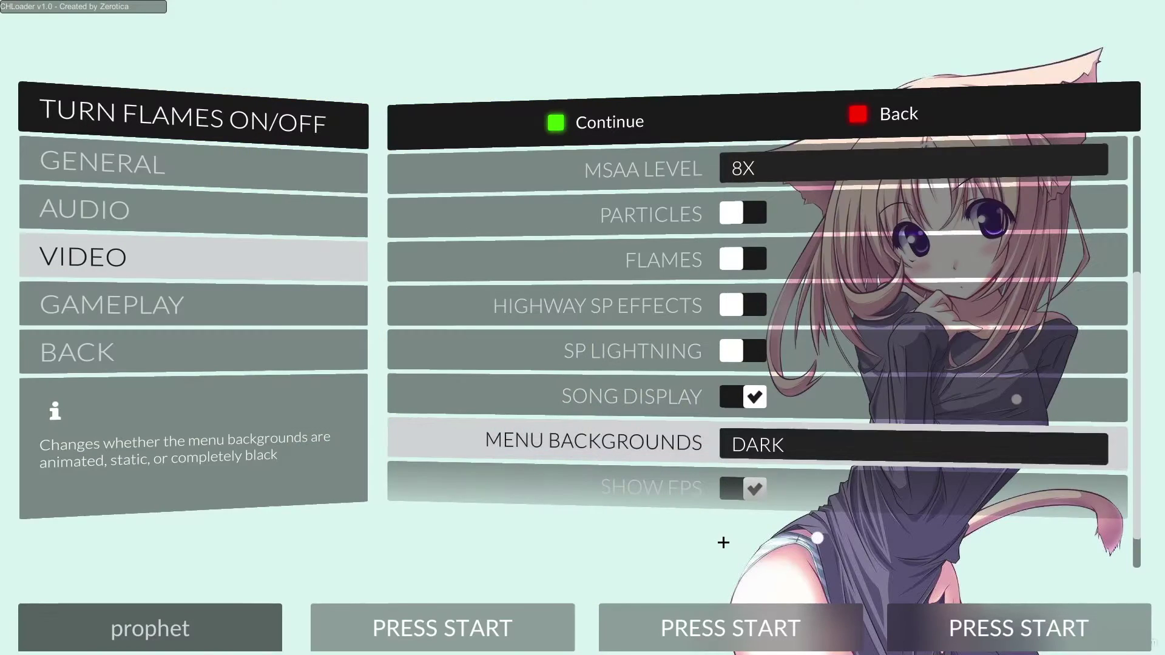
key("Escape")
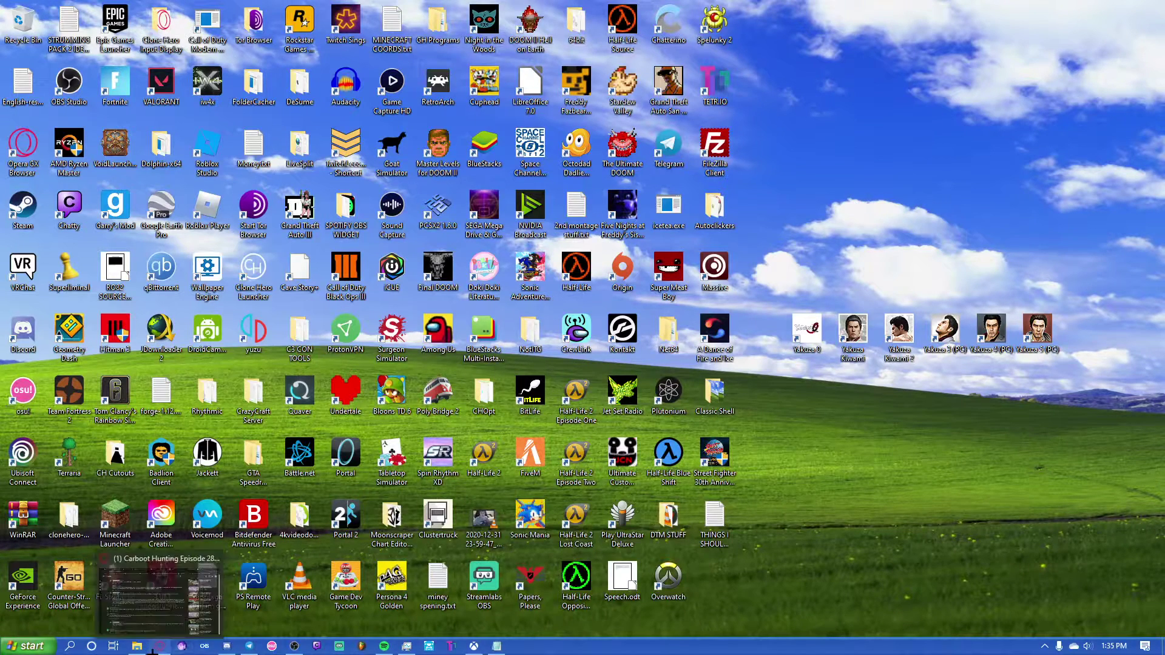
Step: Open a new Opera GX window from its taskbar jump list
right_click(160, 646)
left_click(128, 537)
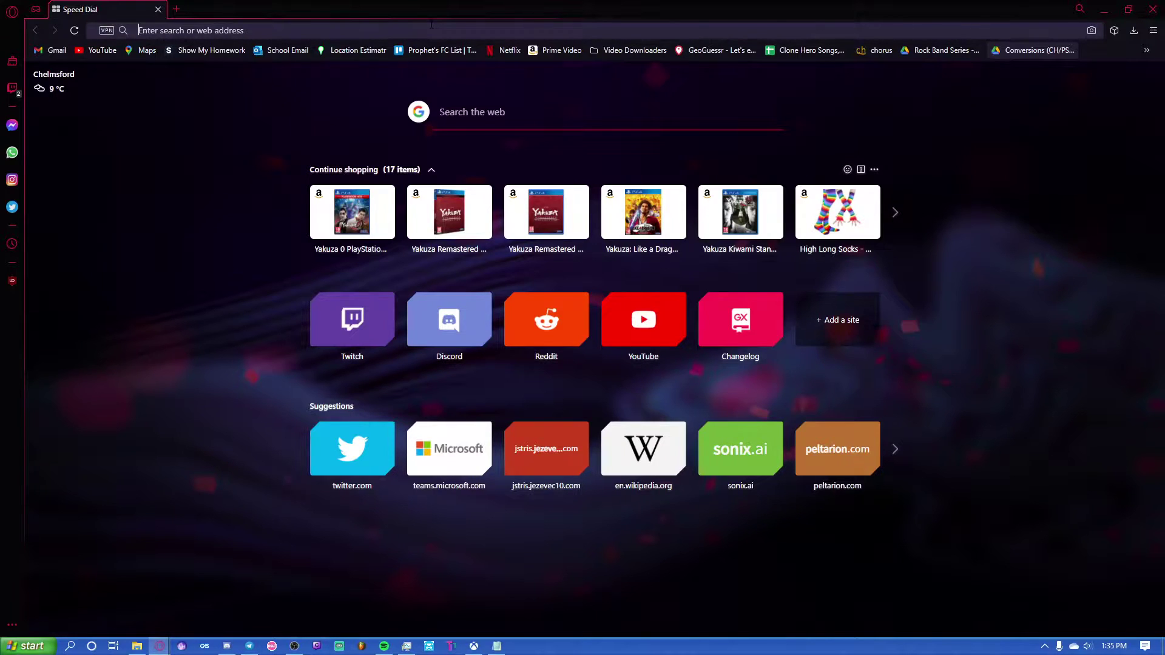
Step: Google 'unity assets bundle extractor' in Opera GX, then minimize the browser
type("unity ass")
key("Down")
key("Down")
key("Return")
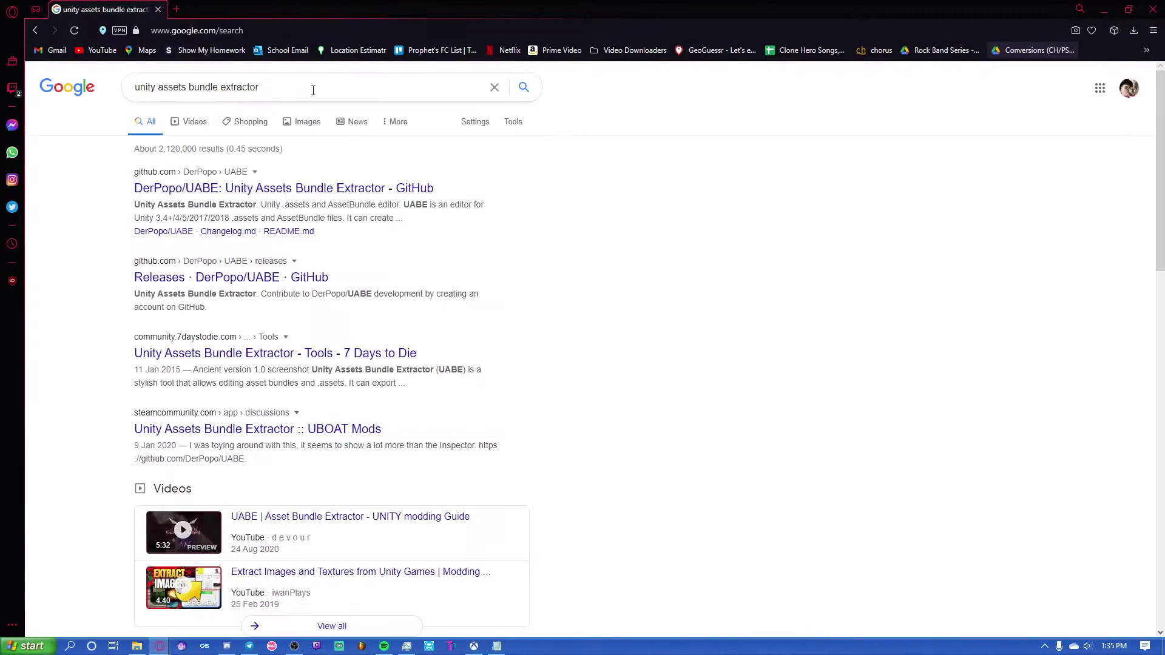
left_click(1152, 9)
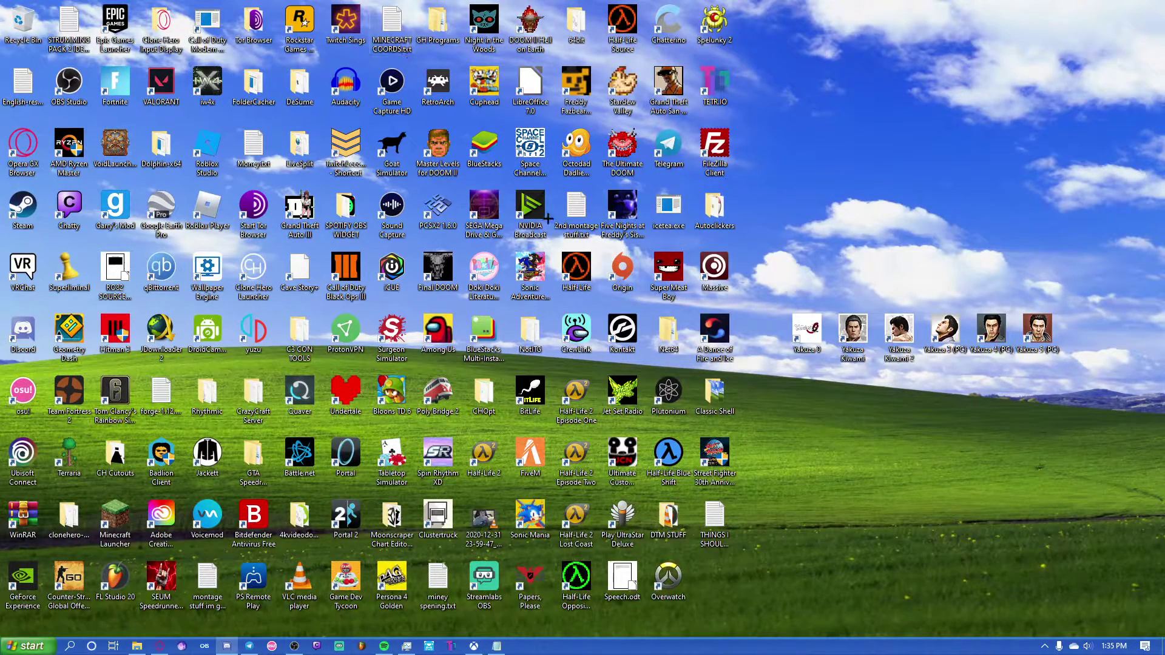
Step: Launch AssetBundleExtractor.exe from the 64bit folder and position its window on the desktop
key("Return")
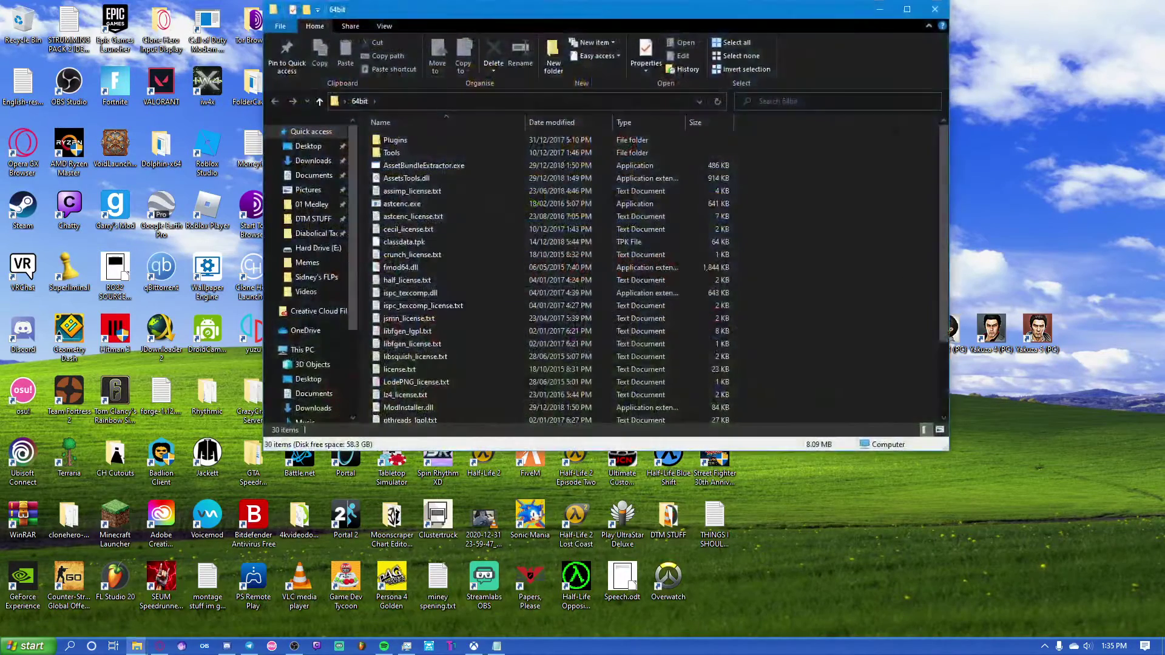
left_click(907, 9)
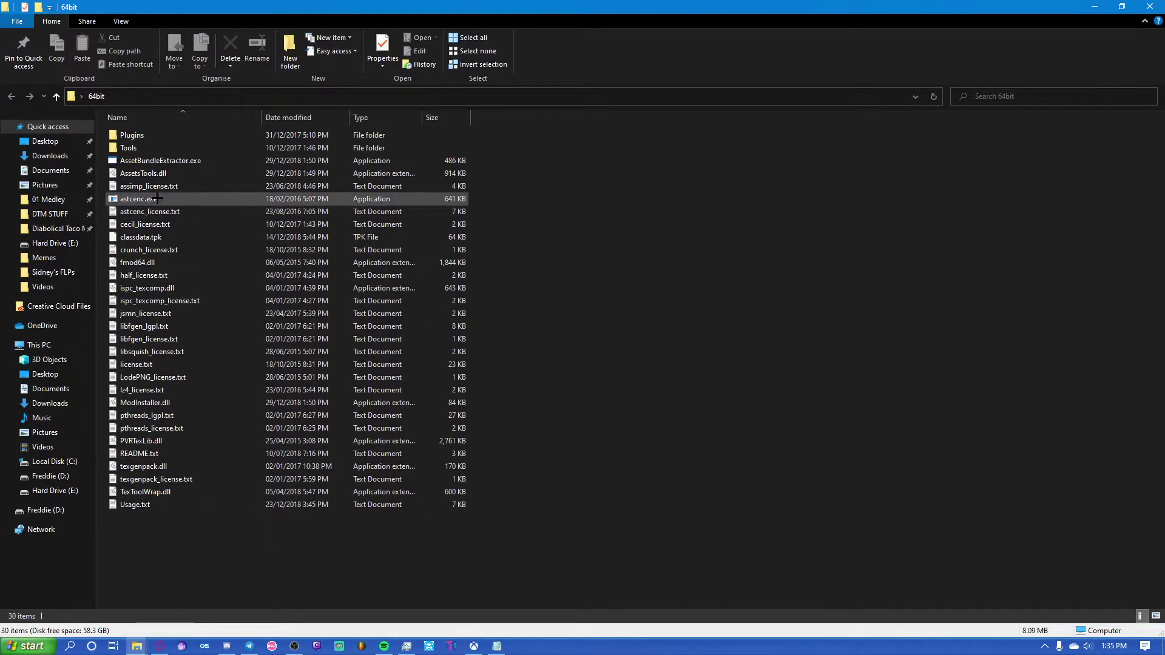
left_click(150, 156)
double_click(149, 156)
key("super+Down")
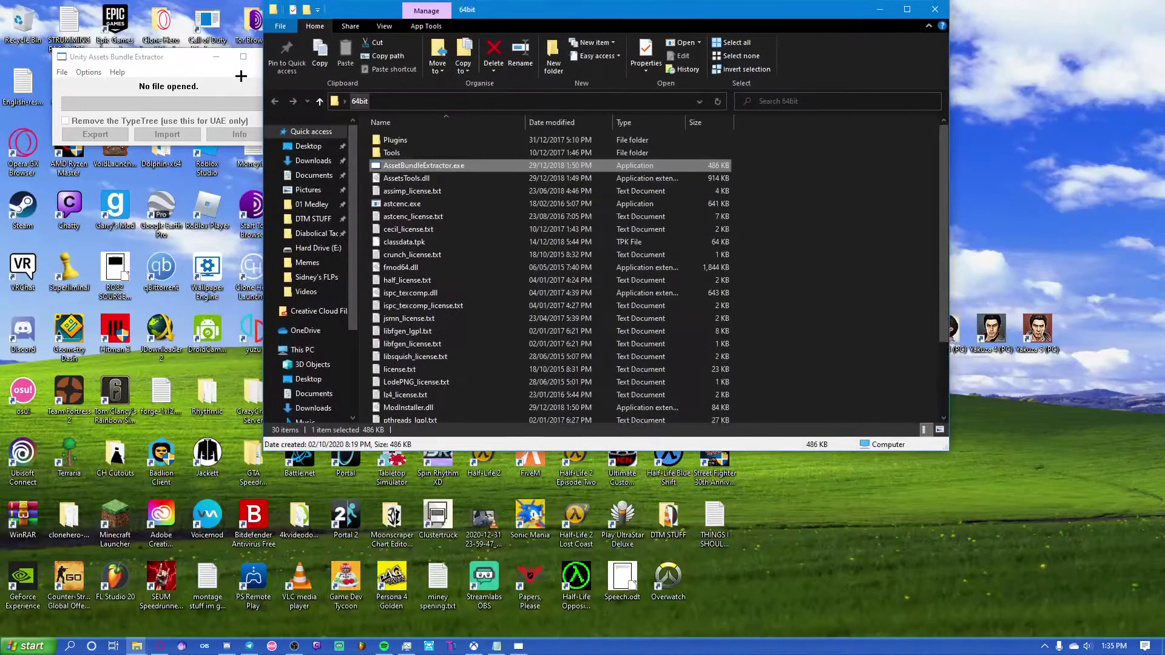
left_click_drag(137, 53, 128, 33)
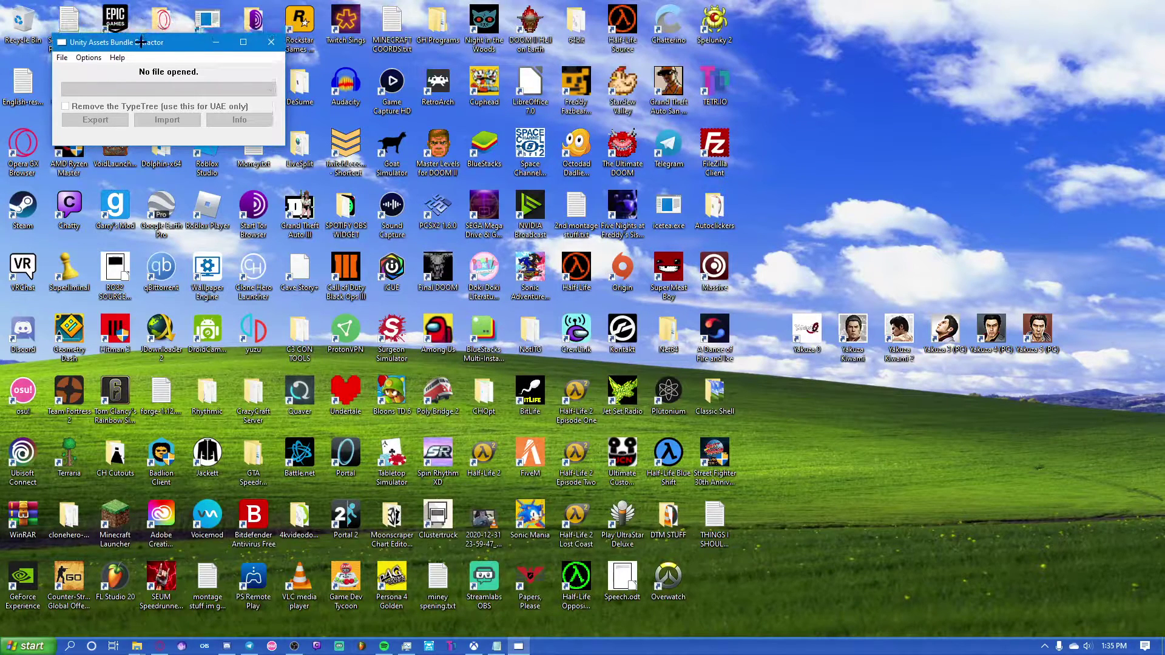
left_click_drag(141, 30, 290, 125)
Step: Open data.unity3d from Desktop > clonehero-win64 > Clone Hero_Data
left_click(248, 105)
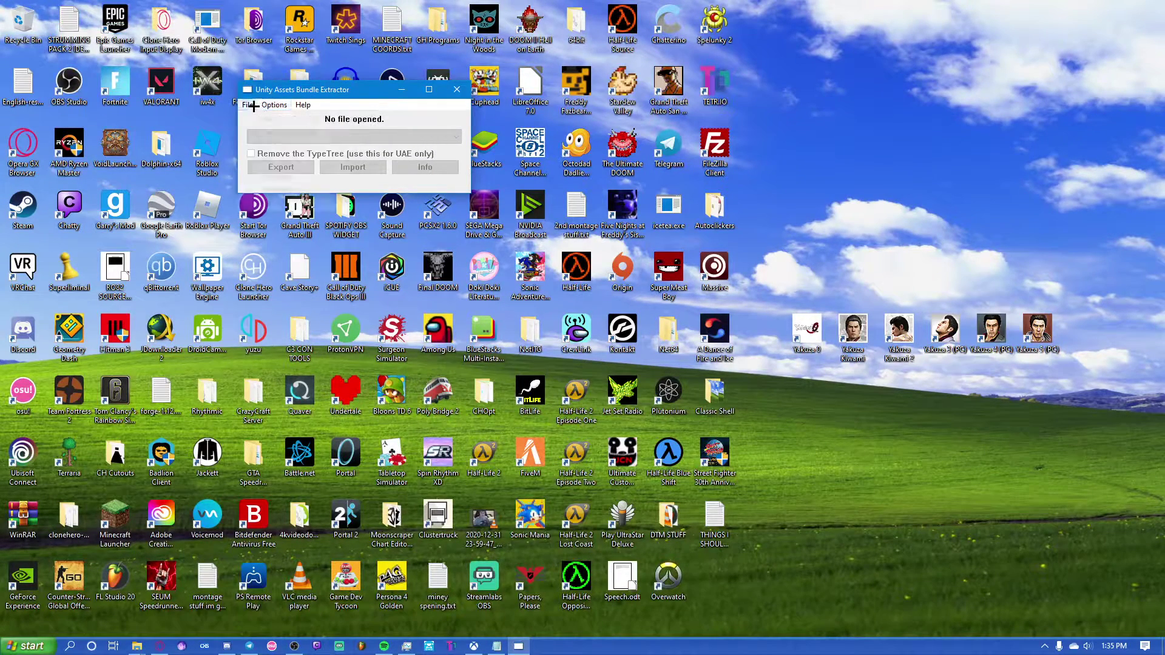
left_click(249, 105)
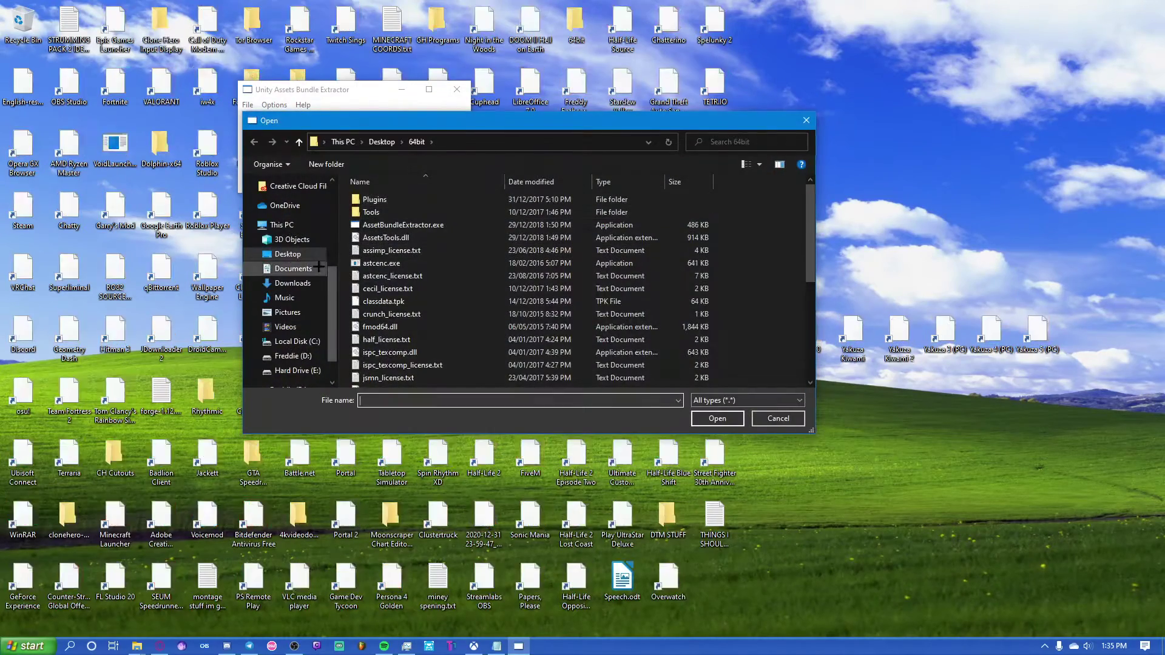
left_click(287, 254)
double_click(379, 301)
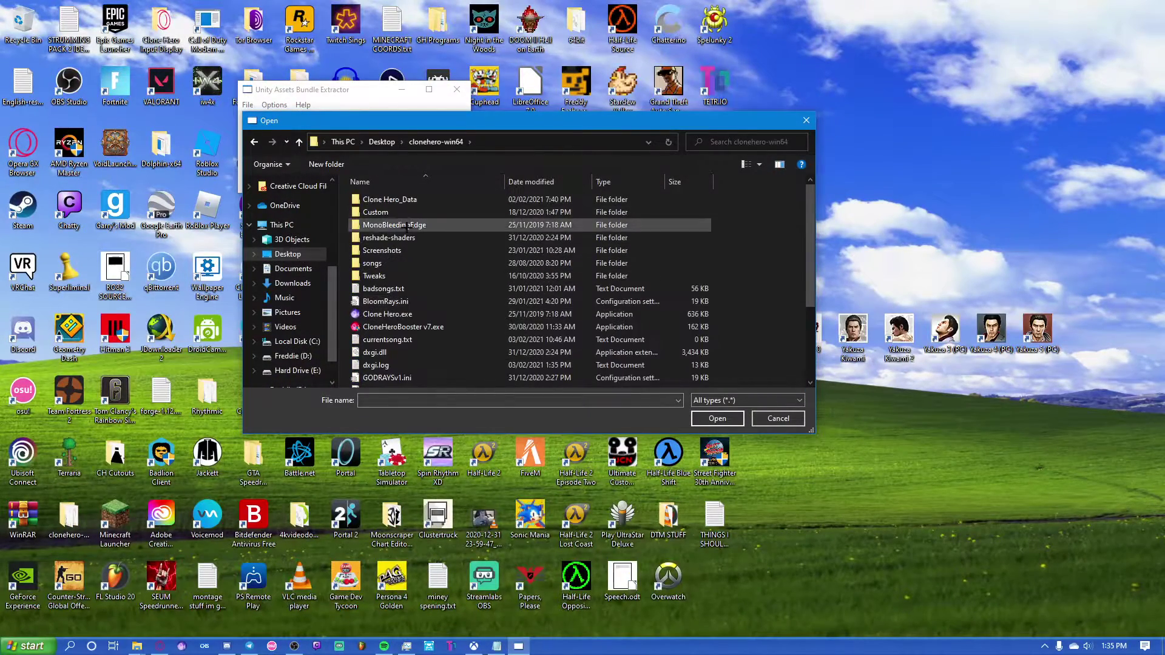
double_click(399, 200)
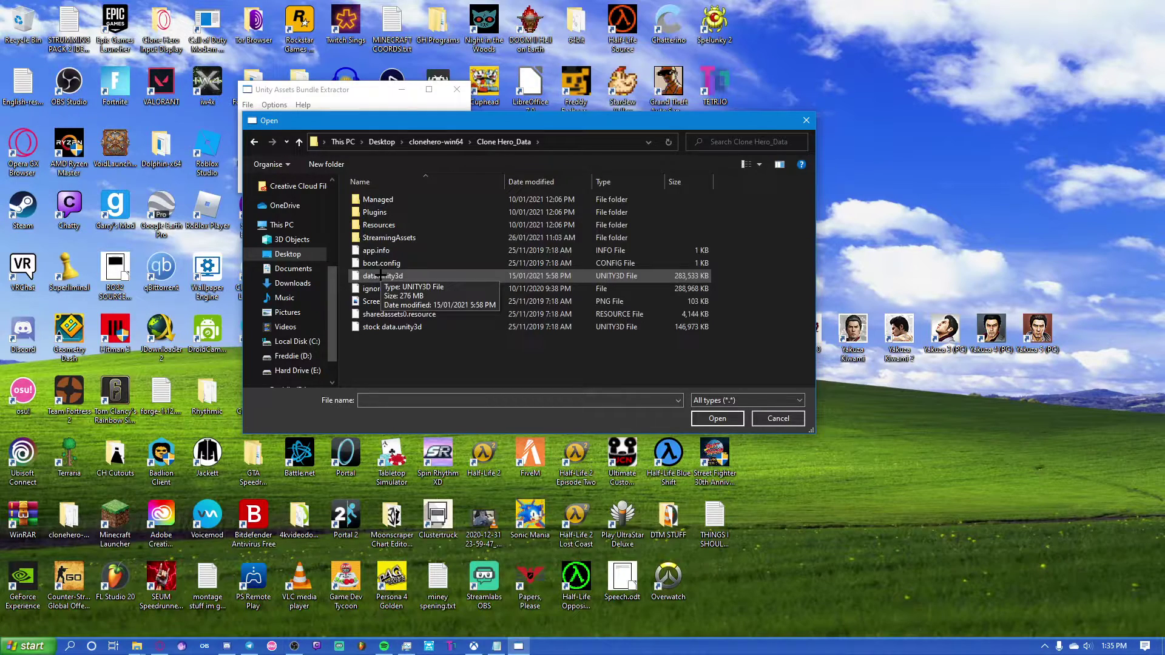
double_click(380, 276)
Step: Select an assets file inside the bundle and view its Info
left_click(354, 137)
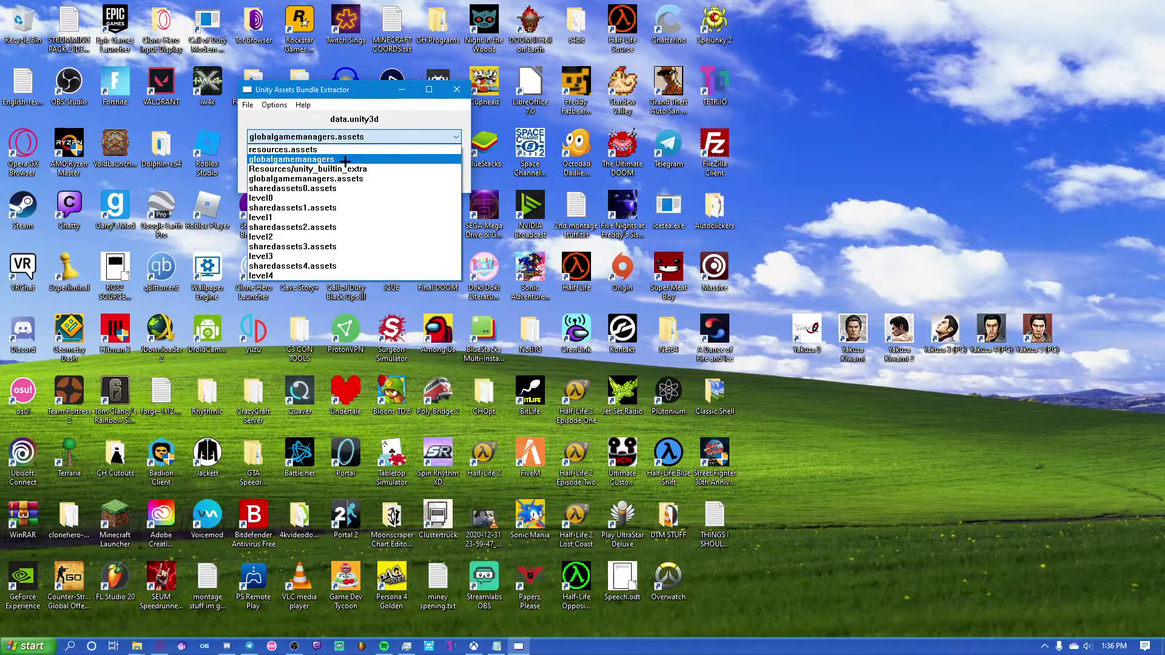
left_click(316, 179)
left_click(425, 167)
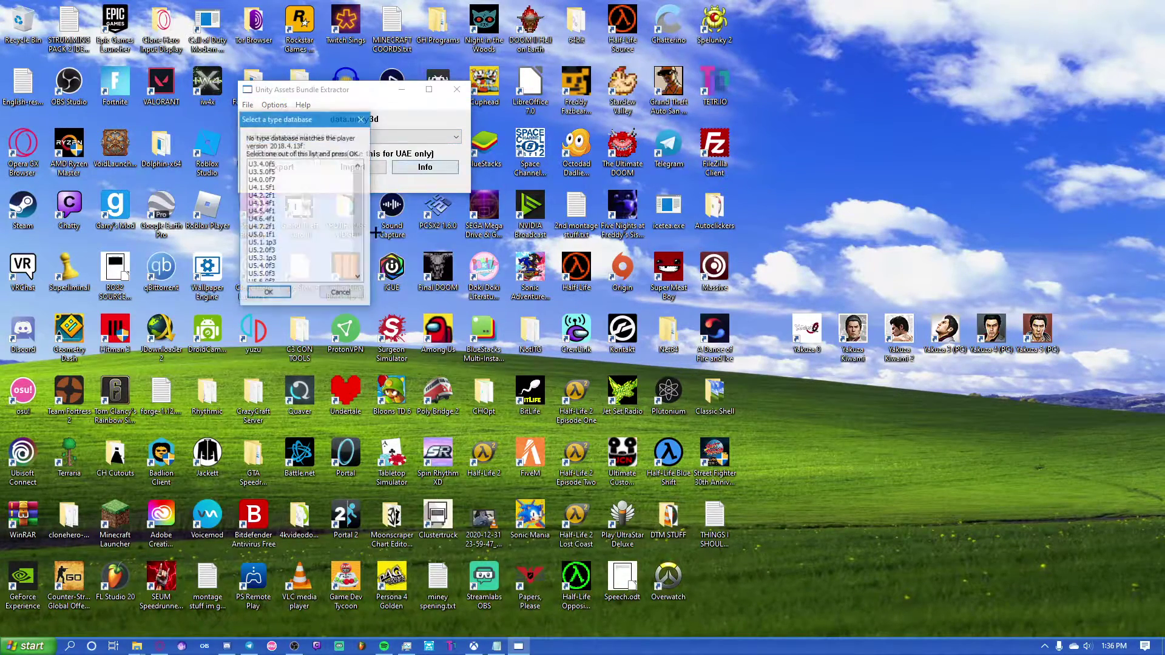
Step: Use the Unity 2018.2.2f1 type database and search the asset list for 'Alien'
left_click(292, 267)
left_click(267, 293)
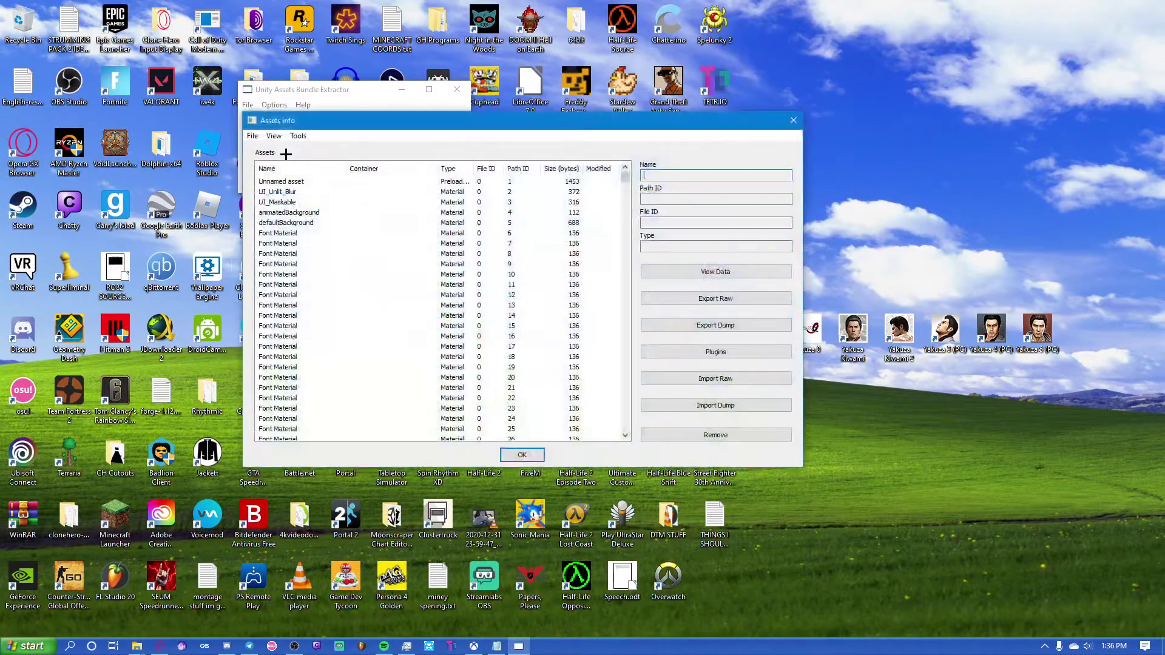
left_click(274, 136)
left_click(289, 156)
left_click(273, 137)
left_click(300, 152)
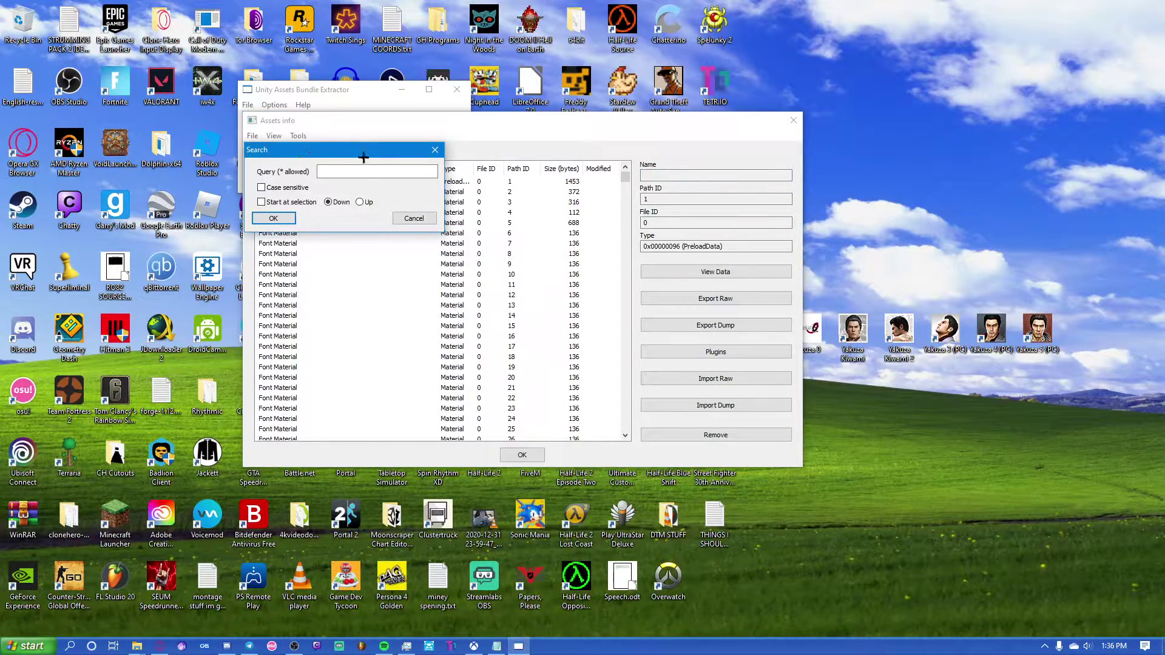
left_click(366, 175)
key("Return")
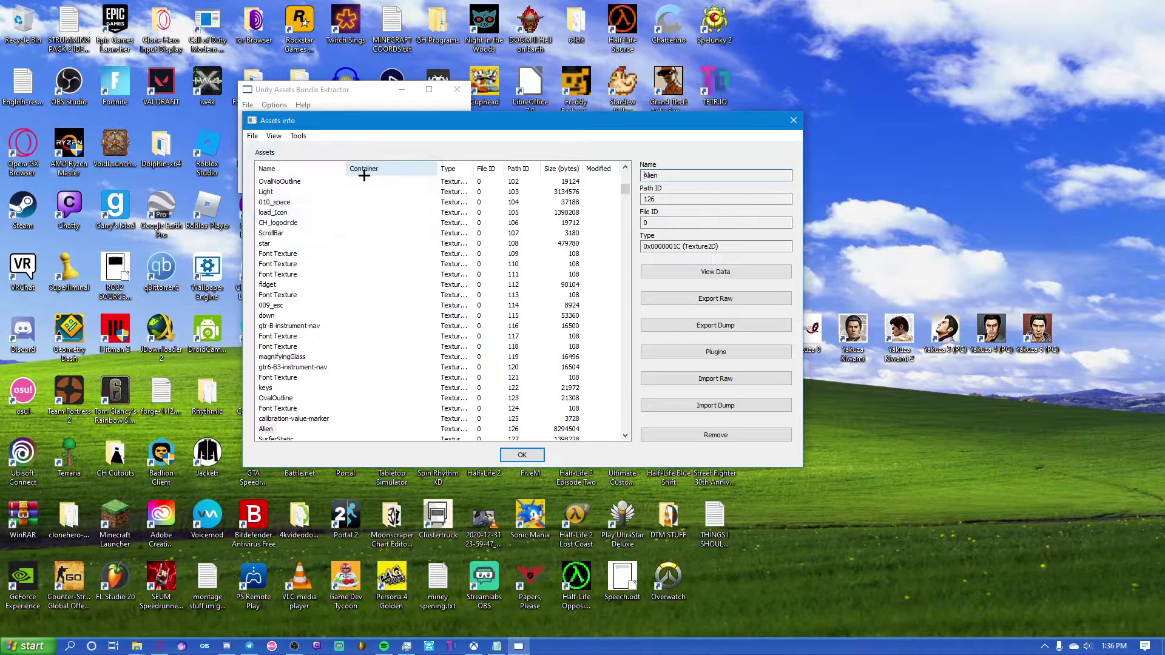
Step: Open the Alien texture in the Edit texture plugin
left_click(701, 348)
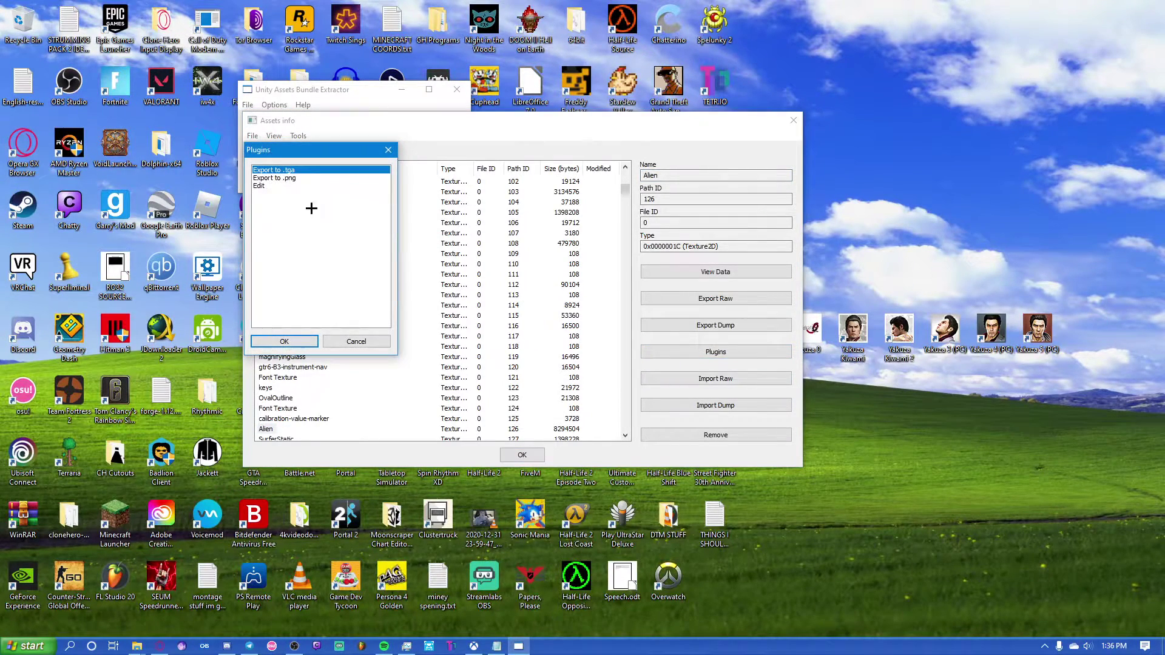
left_click(270, 187)
left_click(284, 341)
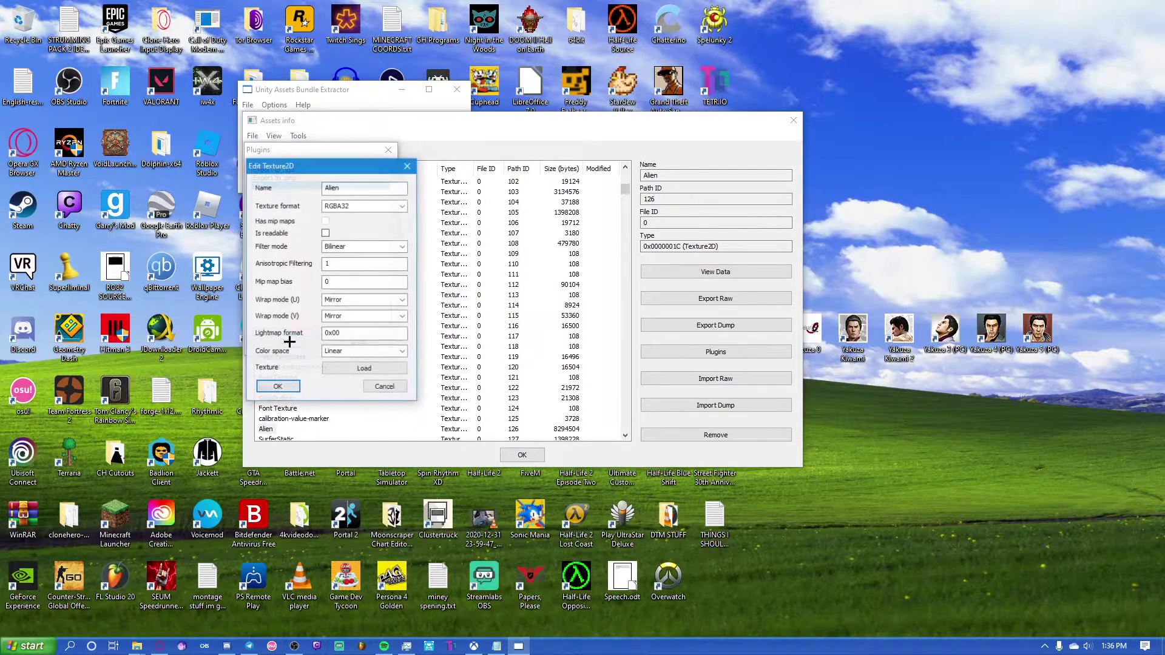
Step: Load VvNhMb0.jpg from Desktop\Classic Shell as the new Alien texture and apply it
left_click(385, 368)
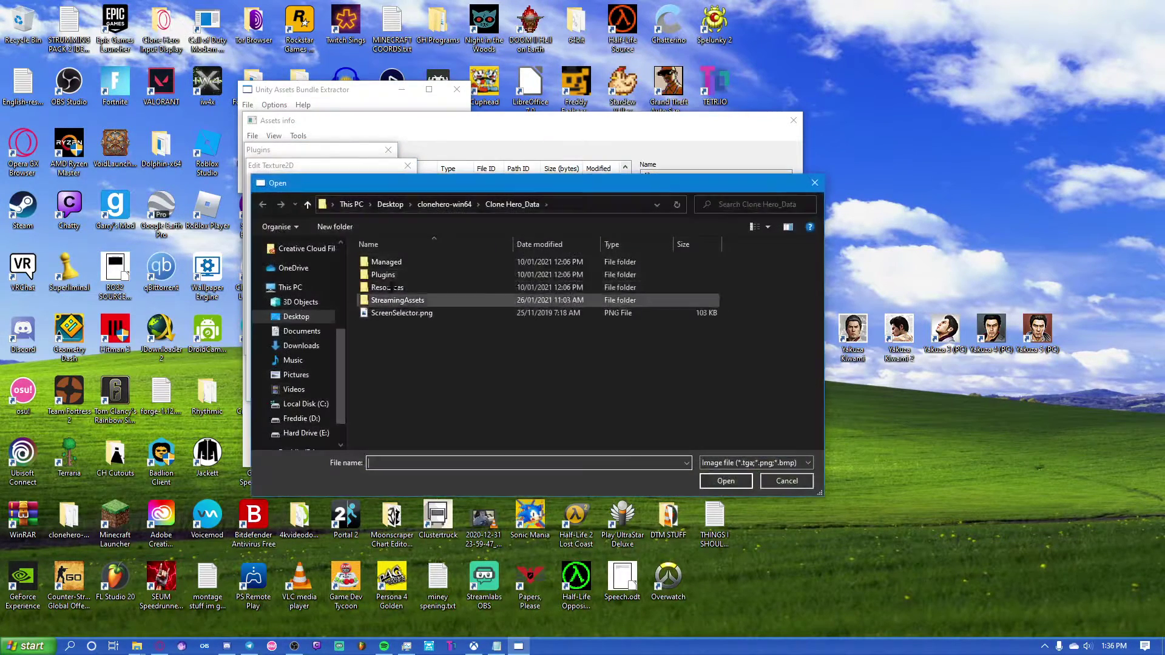
left_click(296, 317)
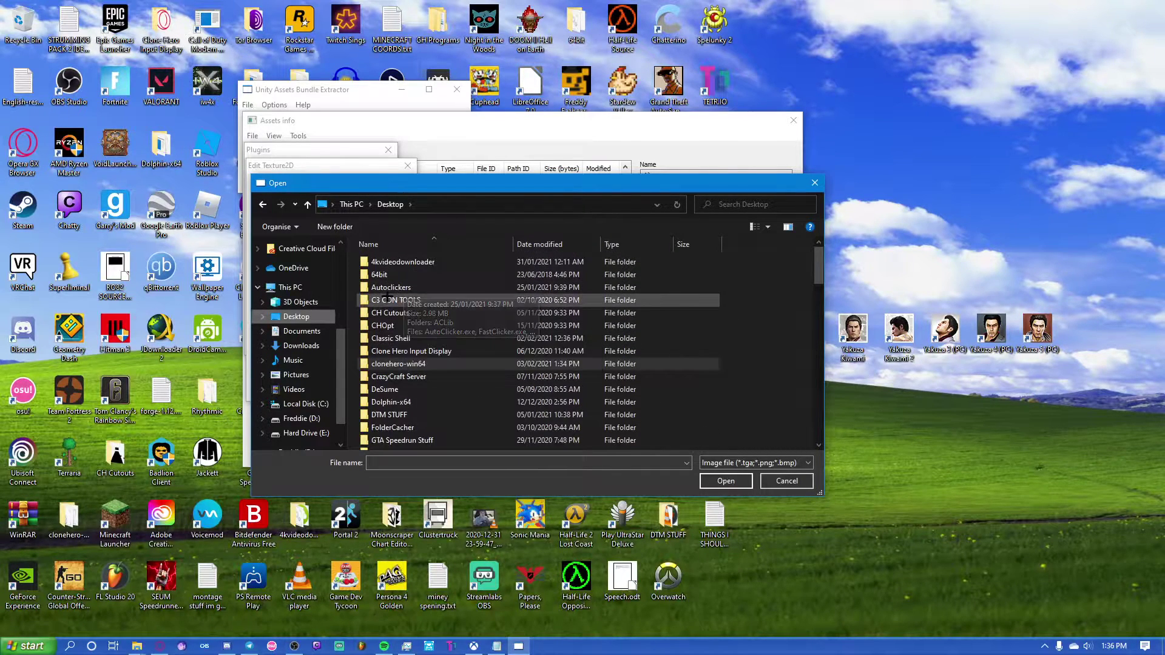
double_click(394, 343)
left_click(744, 465)
left_click(720, 484)
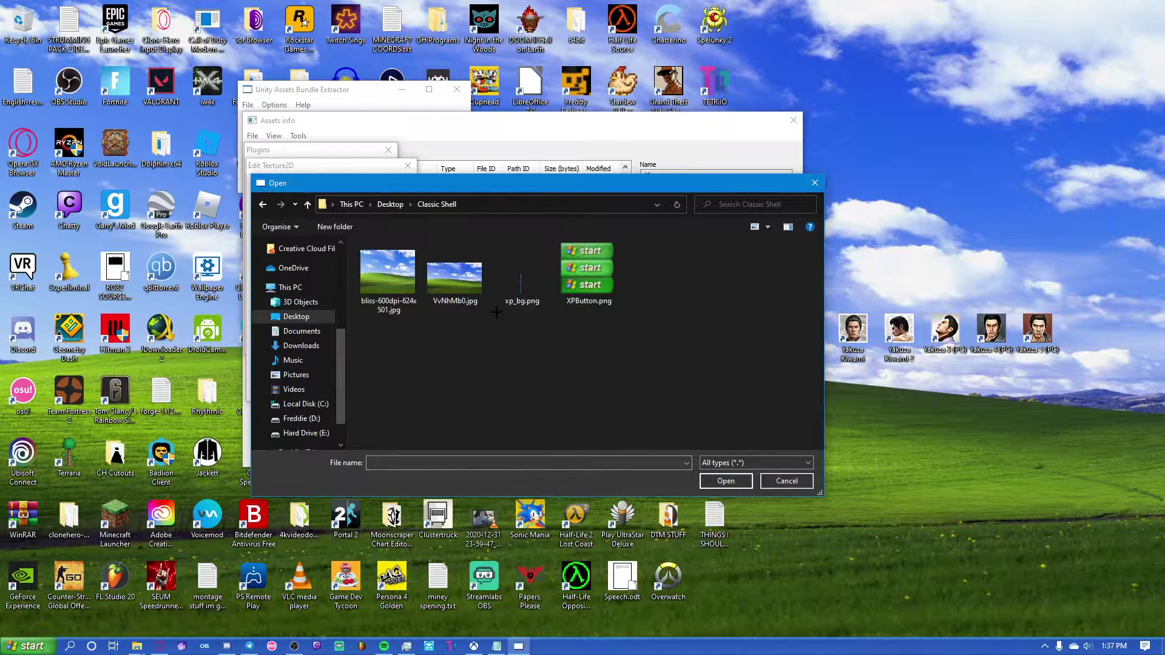
left_click(448, 292)
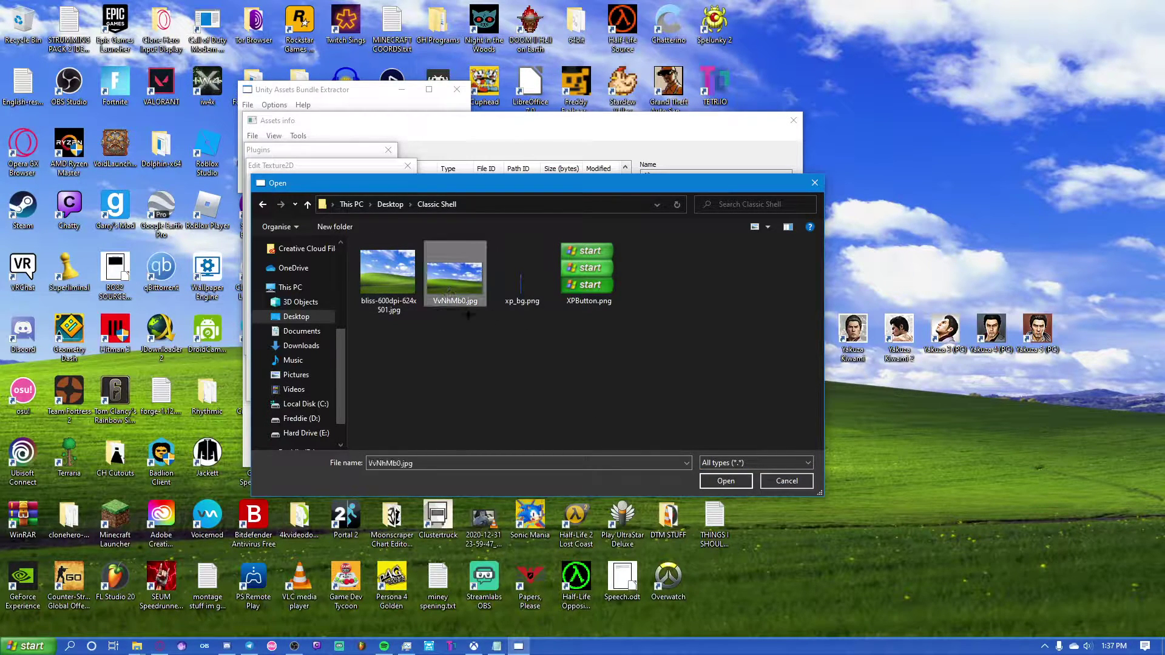
mouse_move(454, 276)
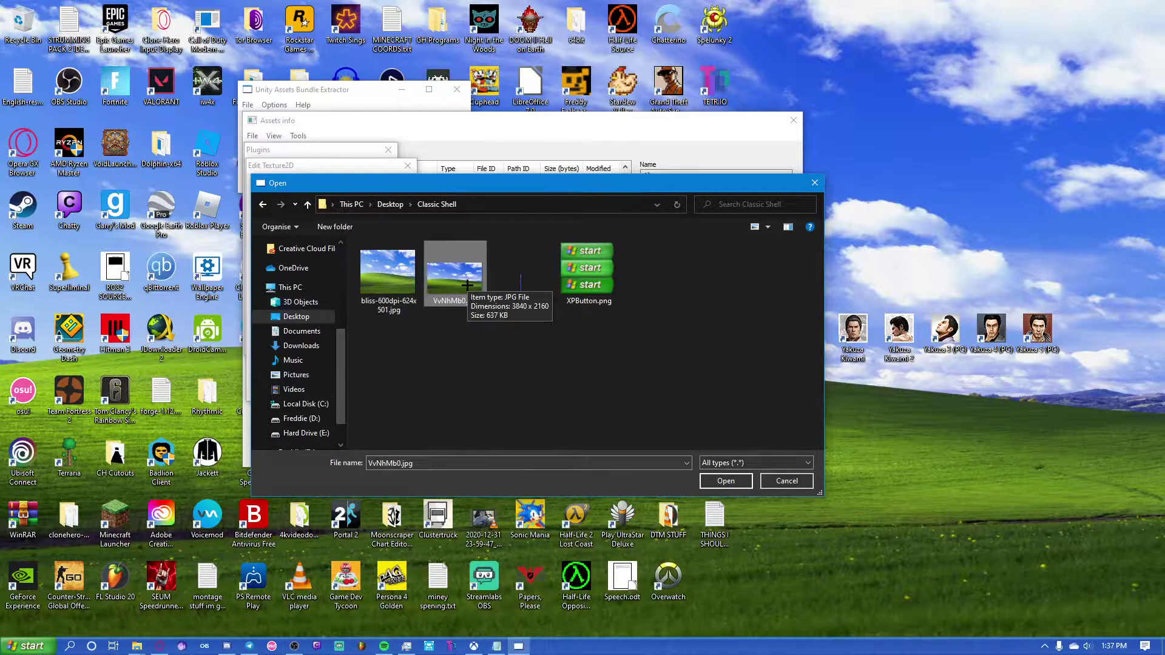
double_click(467, 285)
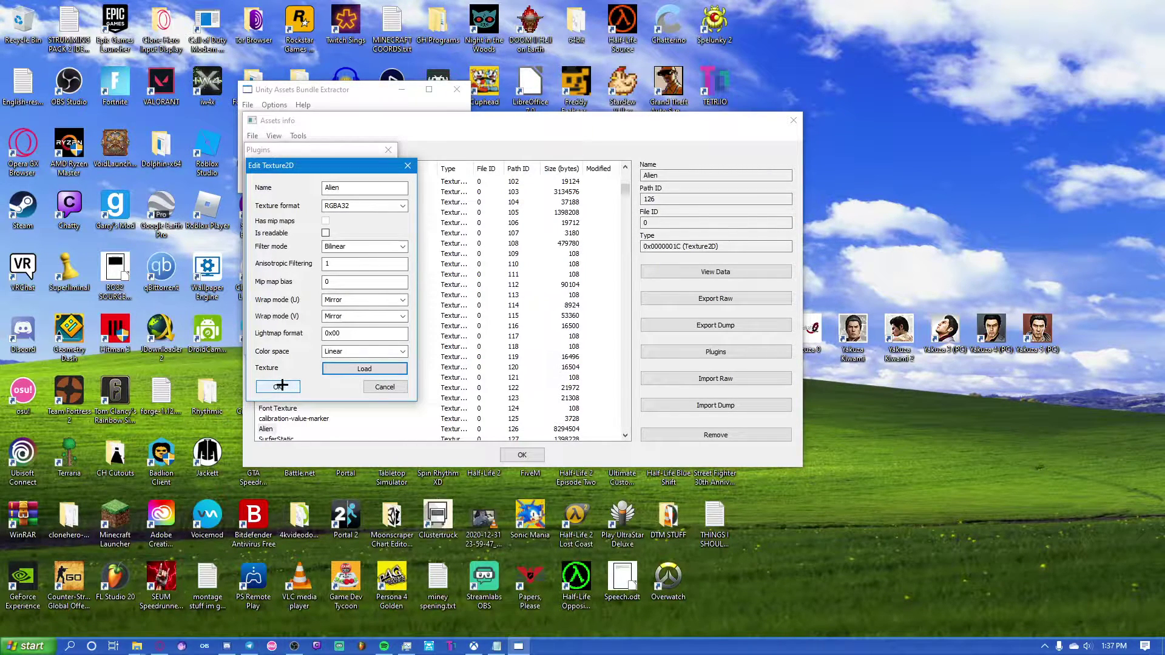
left_click(279, 386)
Step: Keep the asset changes, close the bundle and agree to save it
left_click(520, 455)
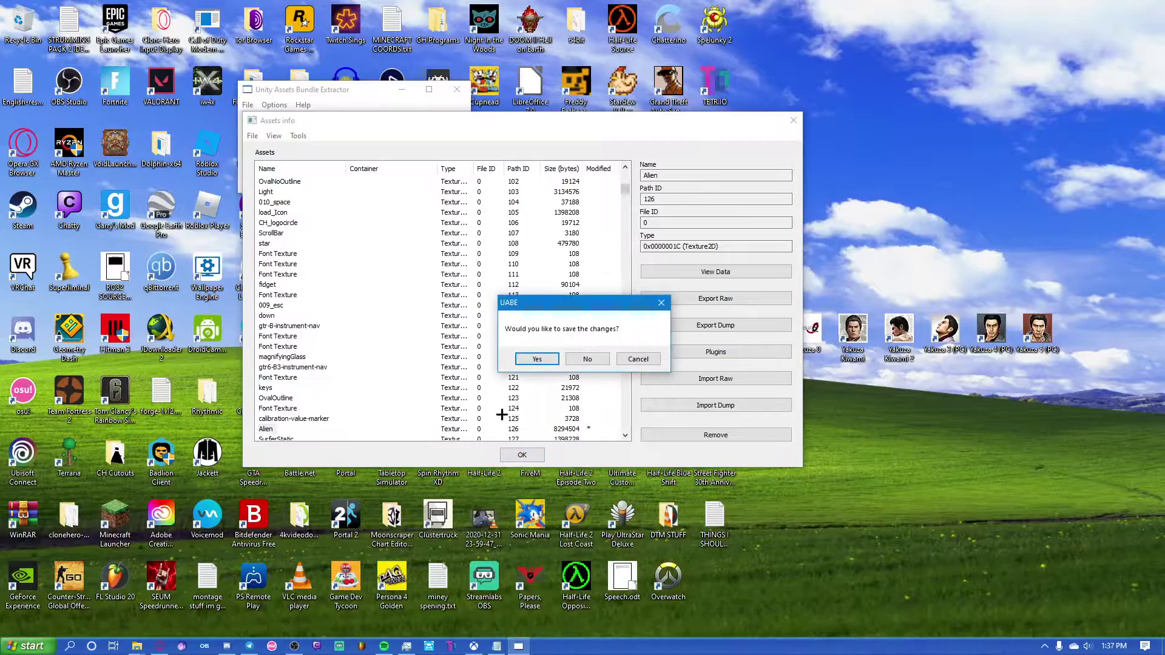
left_click(533, 361)
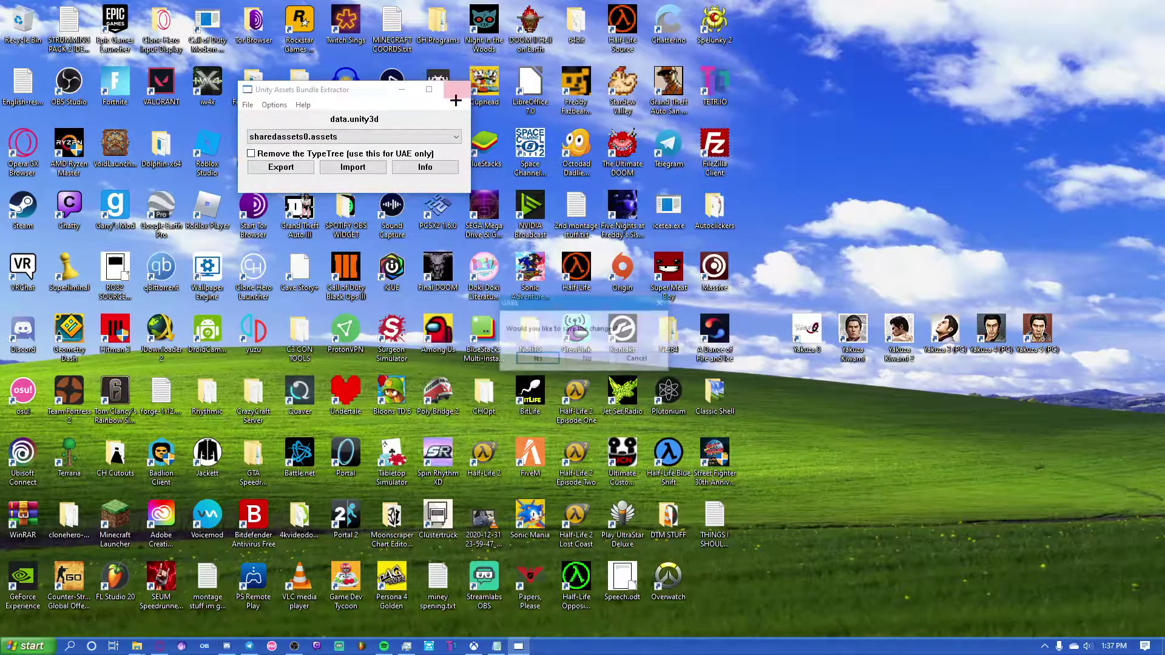
left_click(537, 359)
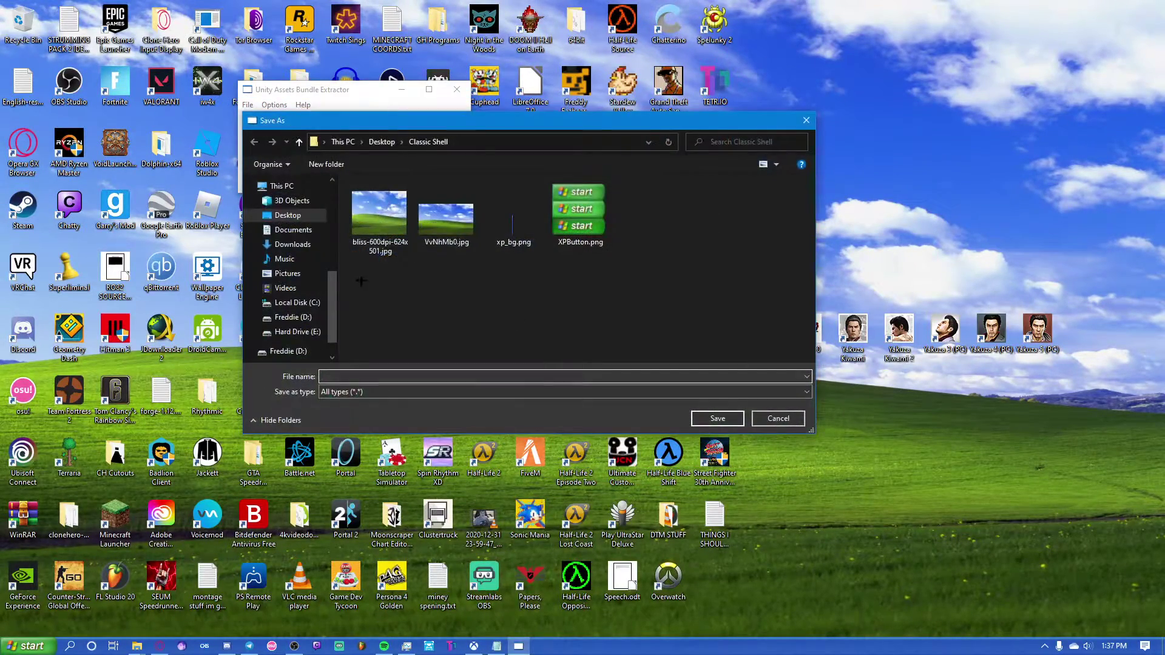
Step: Save the bundle as 'edited data.unity3d' in clonehero-win64\Clone Hero_Data
left_click(308, 214)
double_click(392, 299)
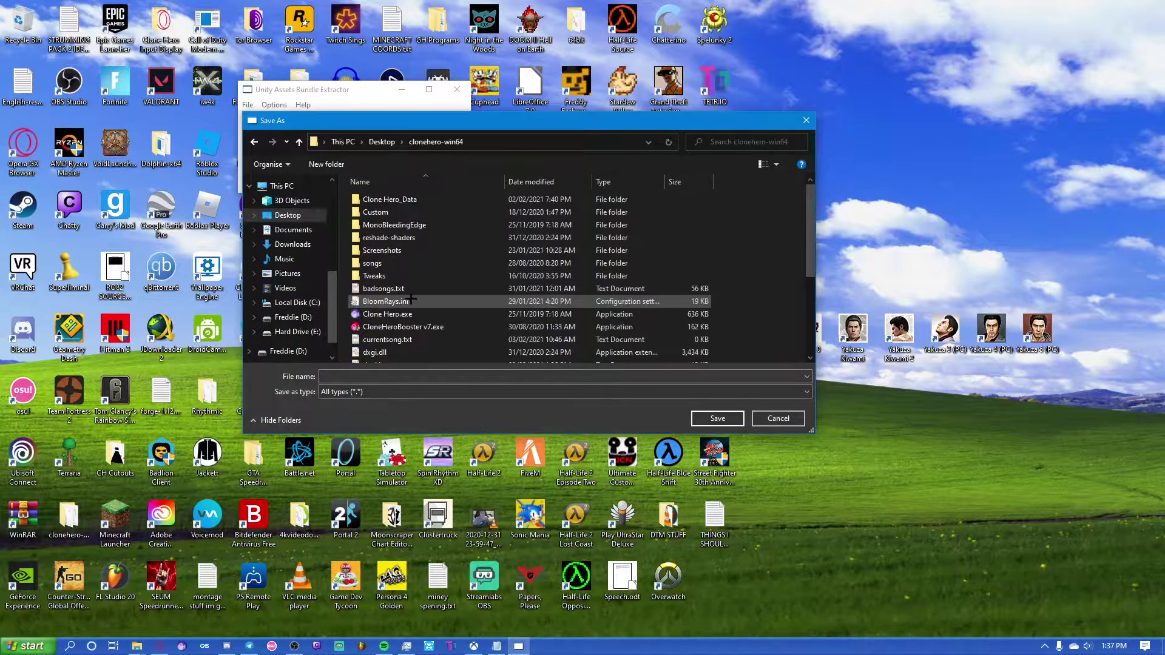
double_click(401, 199)
left_click(372, 378)
type("edited data.unity3d")
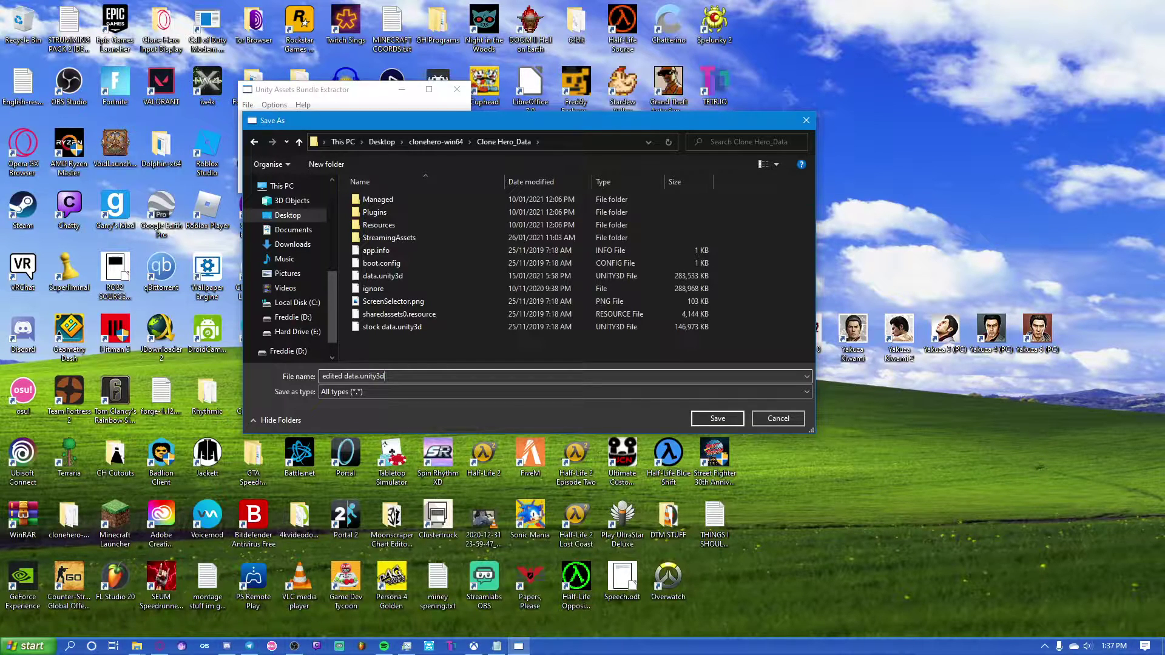
key("Return")
left_click(226, 647)
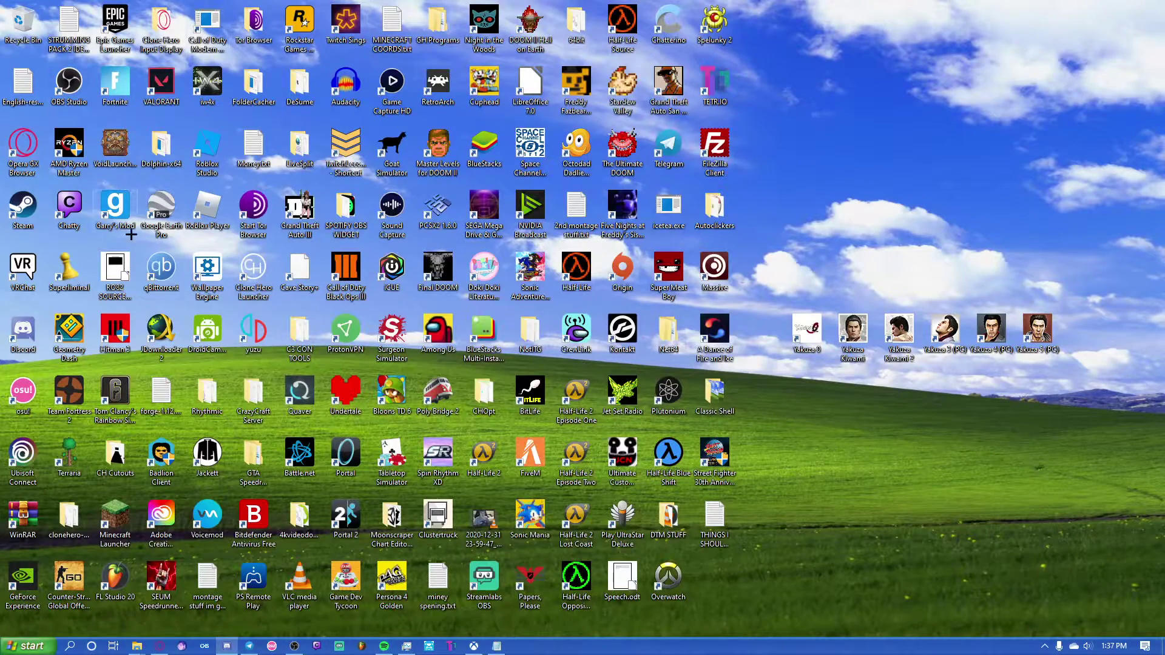
Step: Delete the original data.unity3d from clonehero-win64\Clone Hero_Data
double_click(67, 529)
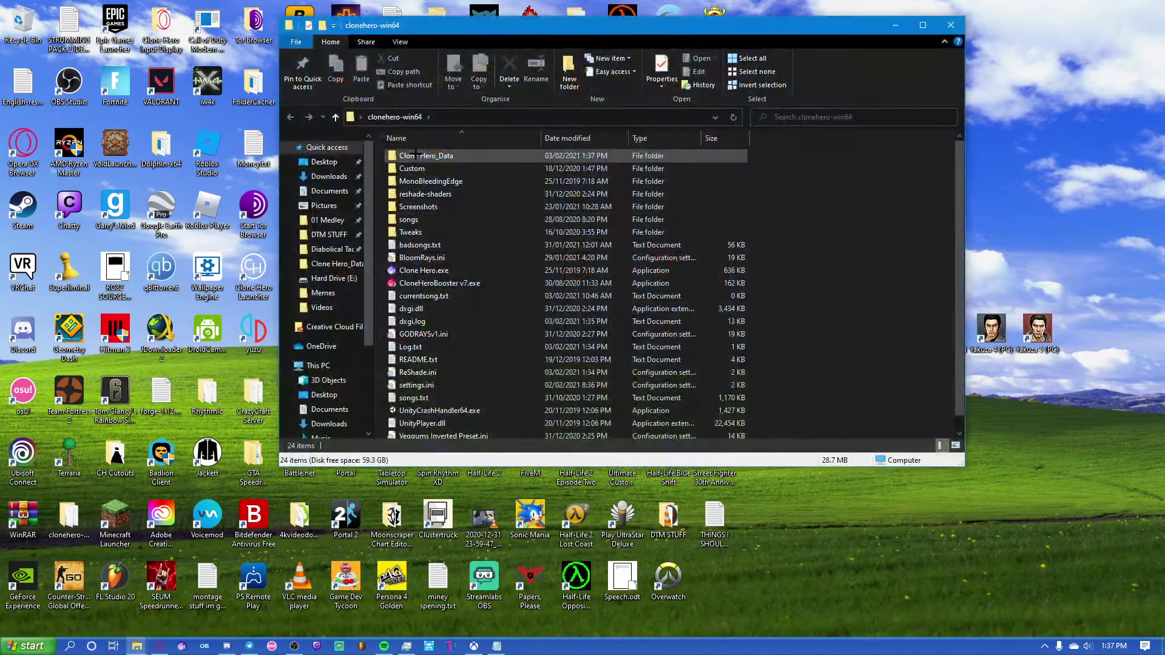
left_click(416, 155)
double_click(416, 155)
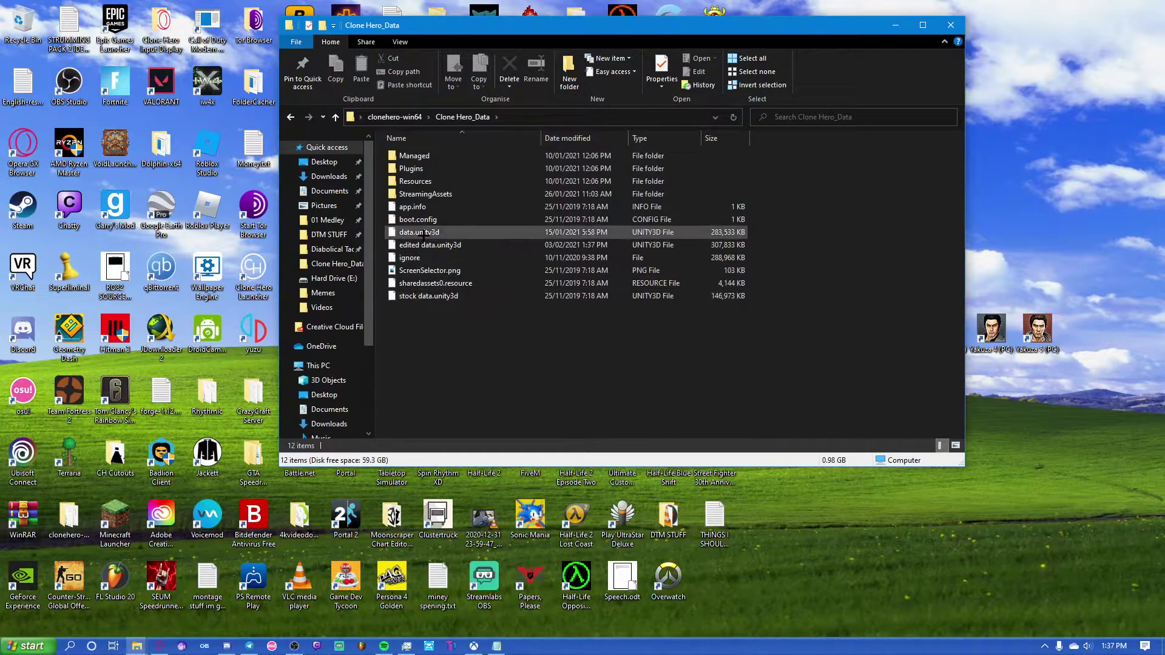
left_click(421, 236)
key("Delete")
Step: Rename 'edited data.unity3d' to data.unity3d and relaunch Clone Hero
left_click(423, 236)
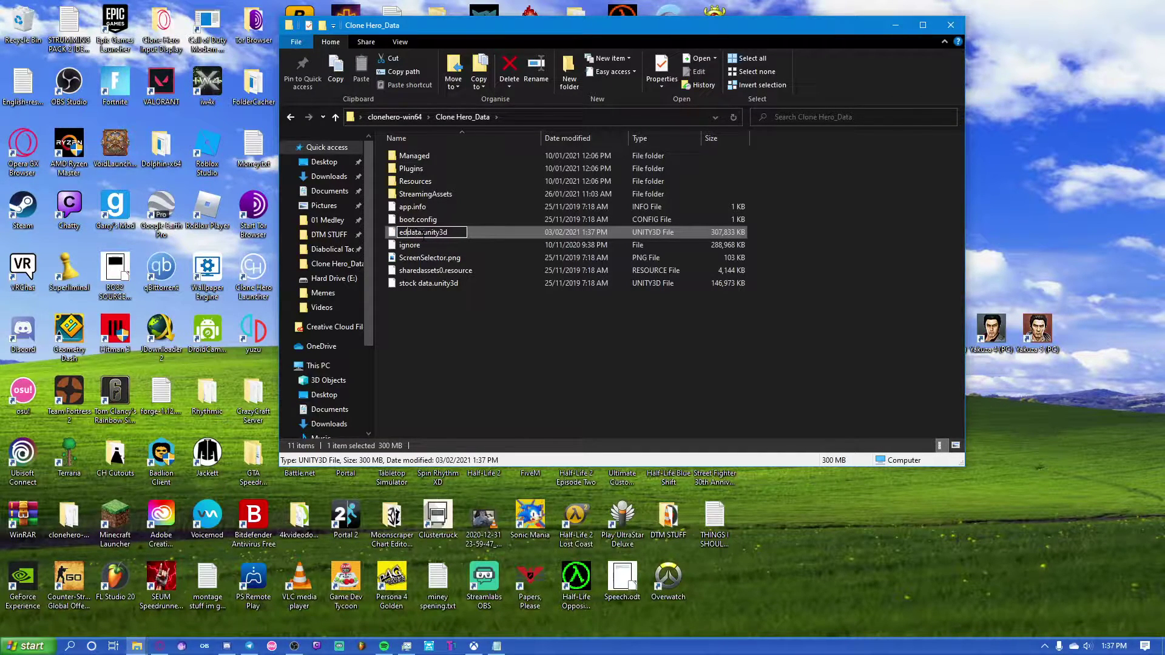
key("Return")
left_click(490, 371)
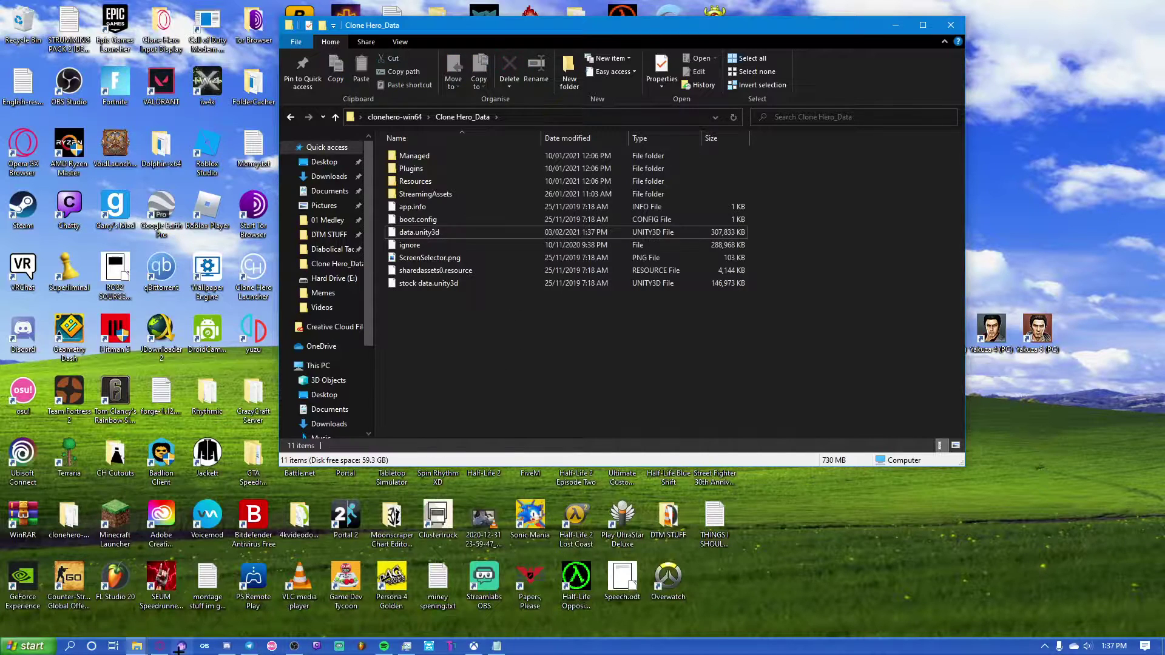
left_click(181, 647)
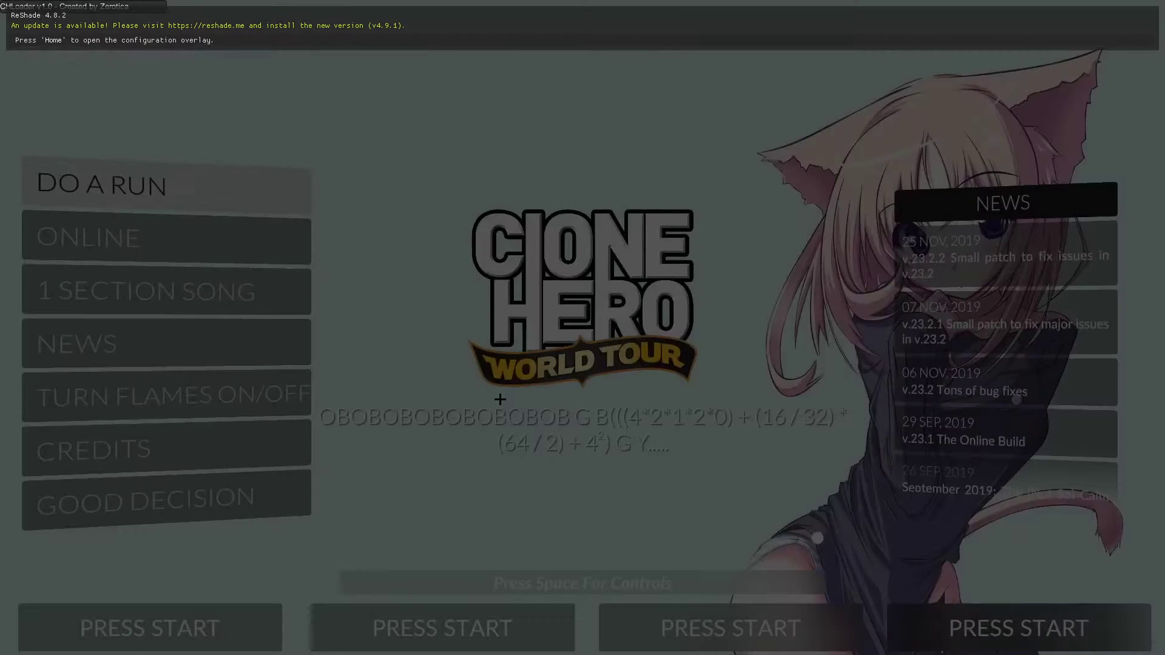
Step: Set Settings > Video > Menu Backgrounds to ALIEN, showing the Bliss hills image
key("Up")
key("Up")
key("Up")
key("Return")
key("Down")
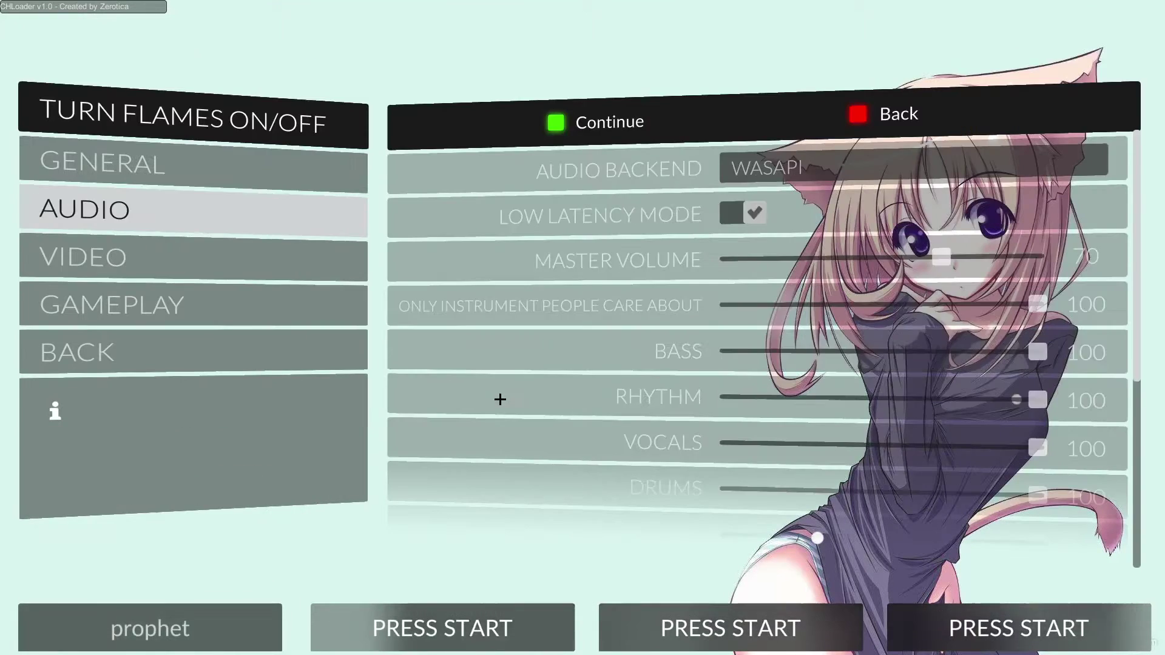
key("Down")
key("Return")
key("Down")
key("Down")
key("Down")
key("Down")
key("Down")
key("Down")
key("Up")
key("Left")
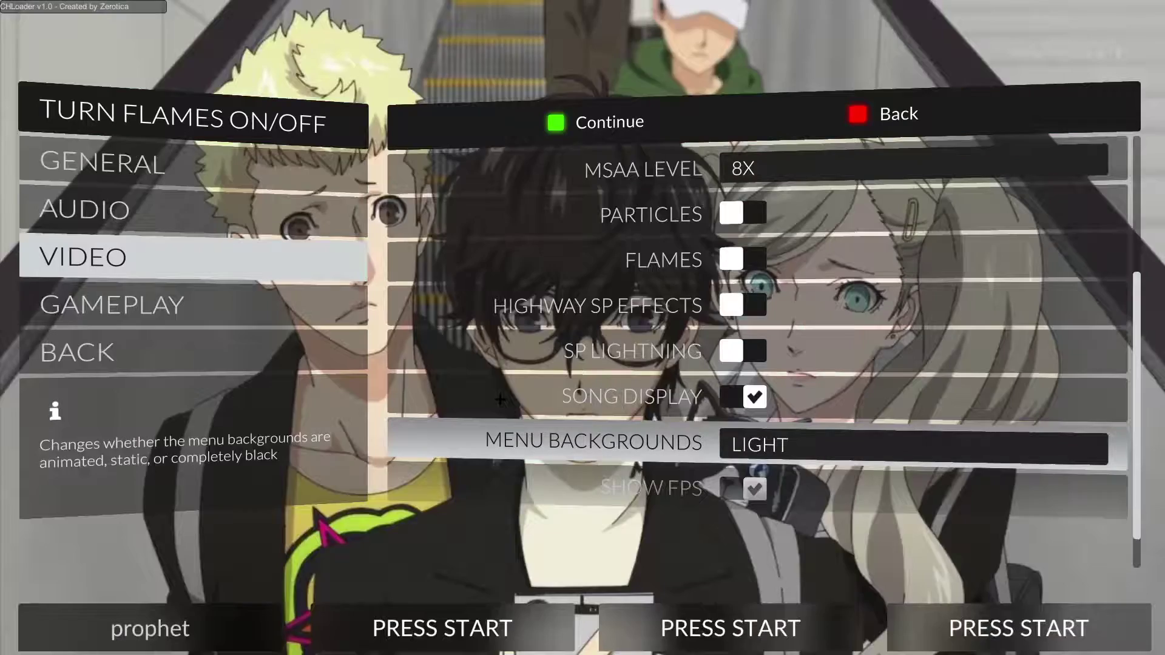
key("Left")
key("Left")
key("Left")
key("Left")
key("Escape")
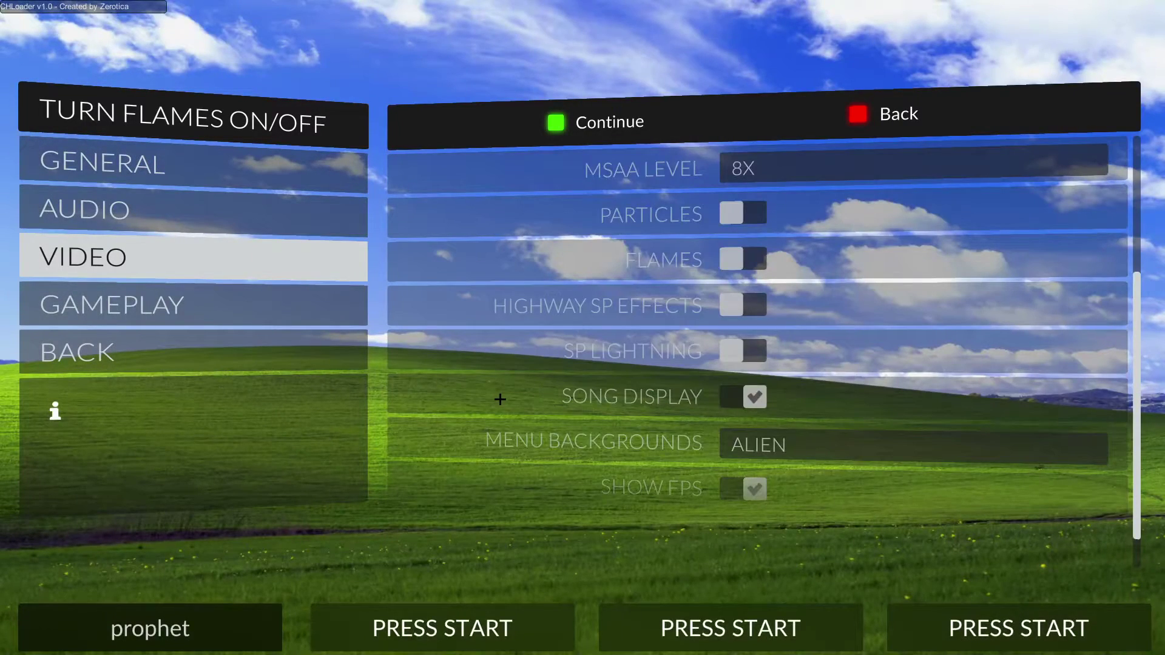